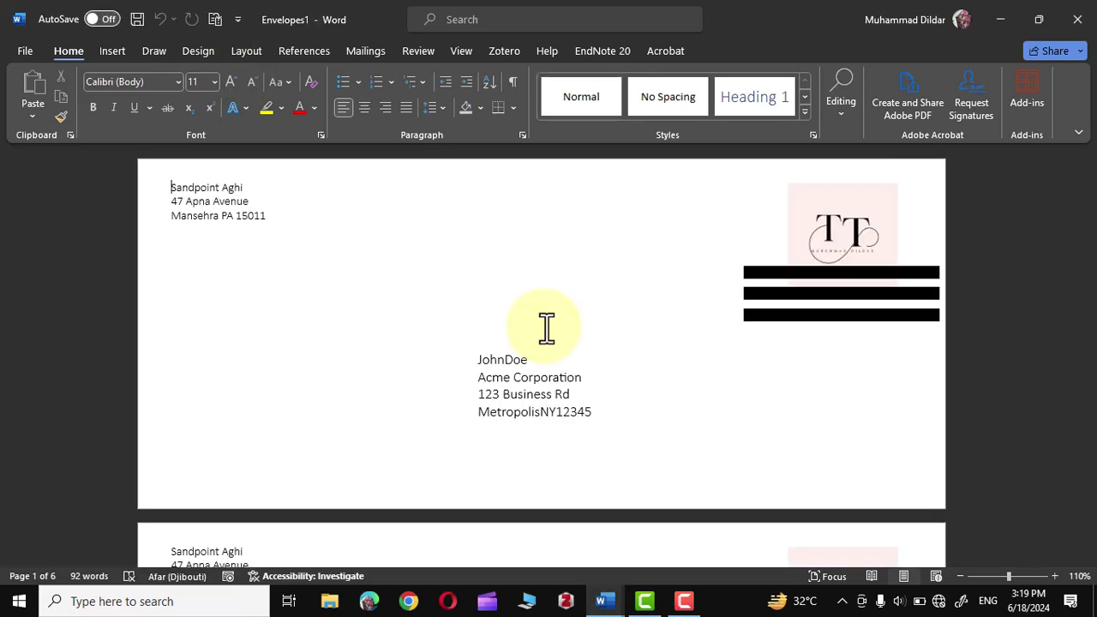
Scroll through the six merged envelopes in the Envelopes1 document
{"action": "scroll", "coordinate": [546, 326], "scroll_direction": "down", "scroll_amount": 15}
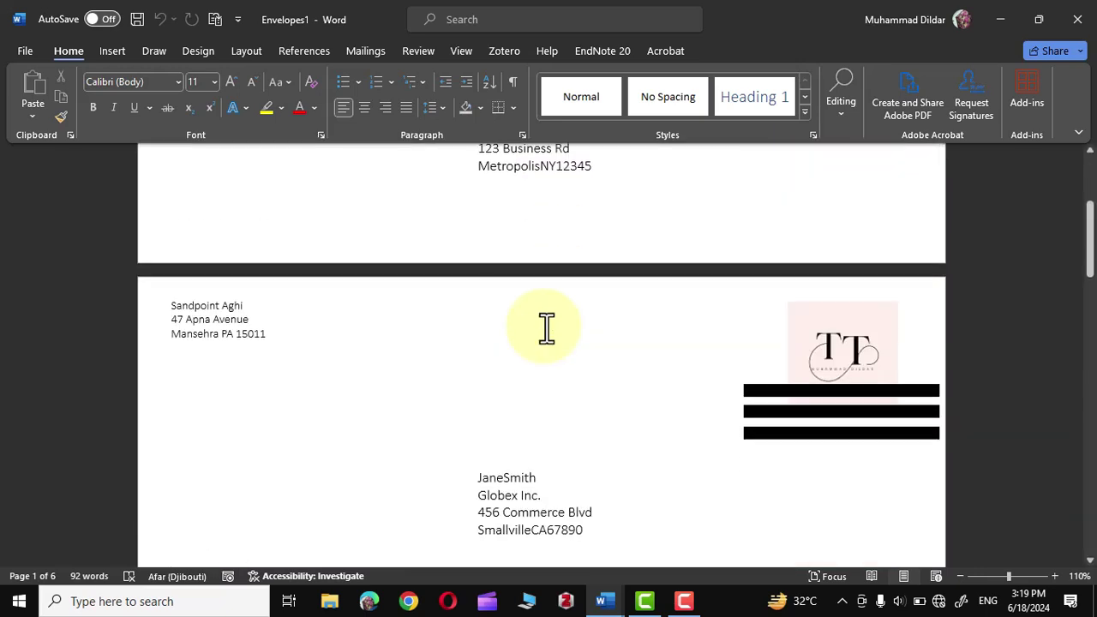
{"action": "scroll", "coordinate": [546, 326], "scroll_direction": "down", "scroll_amount": 8}
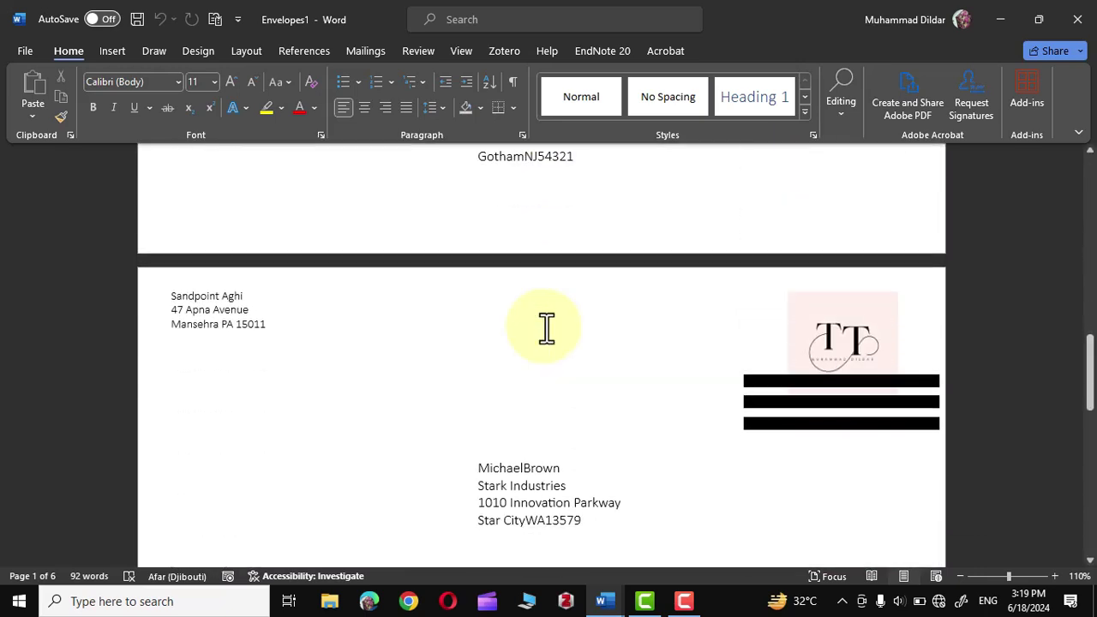
{"action": "scroll", "coordinate": [546, 327], "scroll_direction": "down", "scroll_amount": 12}
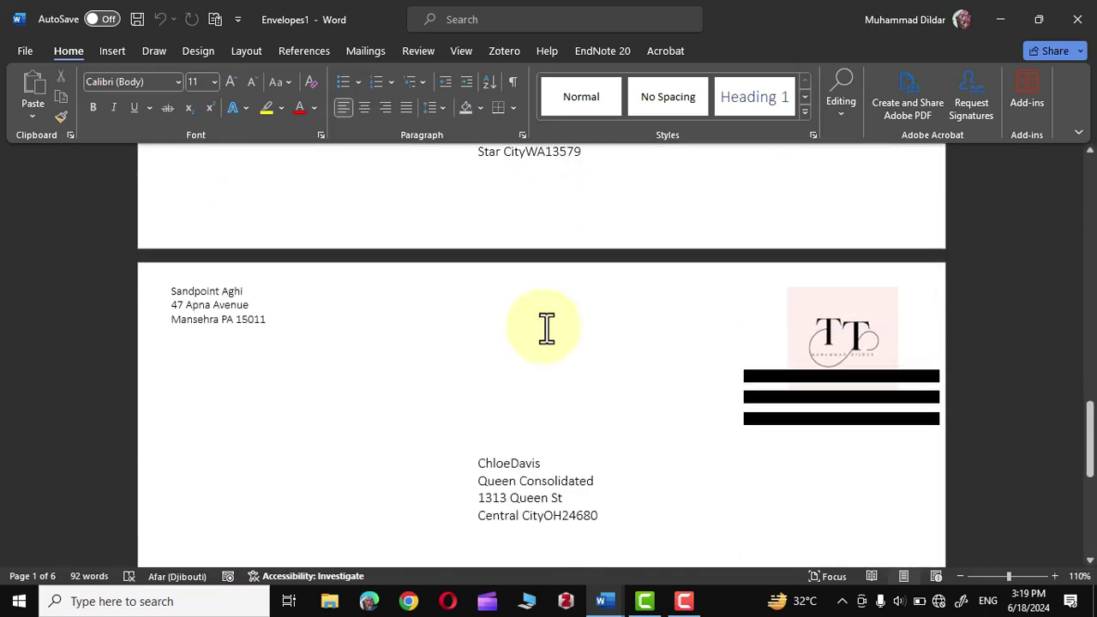
{"action": "scroll", "coordinate": [546, 326], "scroll_direction": "down", "scroll_amount": 1}
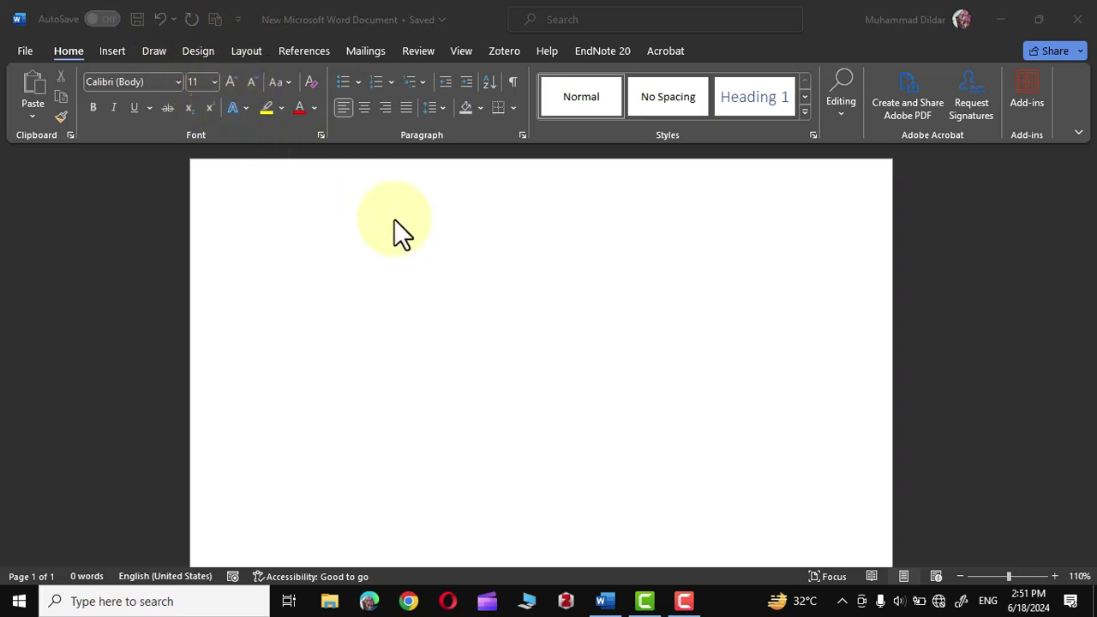
Bring up the Mailings tools and the Start Mail Merge list of document types
{"action": "left_click", "coordinate": [366, 51]}
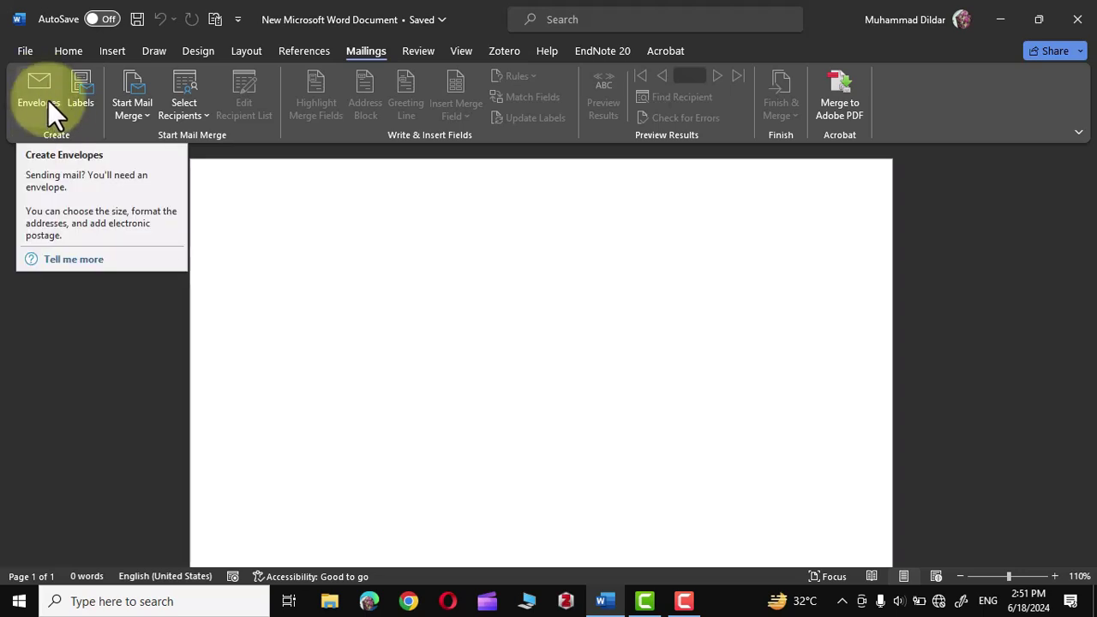
{"action": "left_click", "coordinate": [144, 112]}
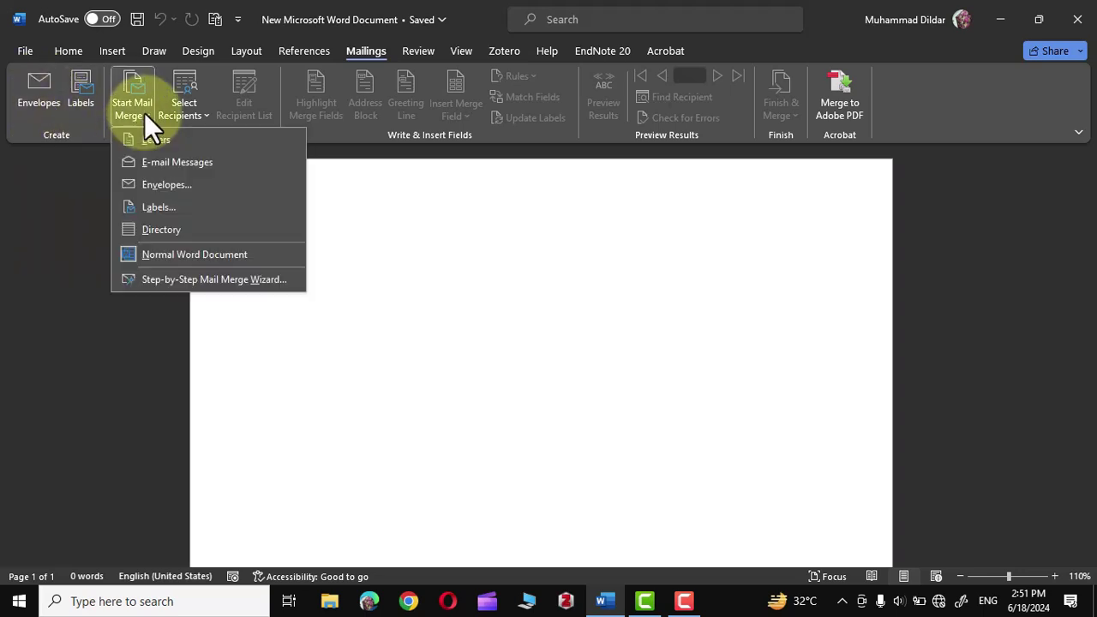
Choose Envelopes, keep Size 10 (4 1/8 x 9 1/2 in), and accept the 12 pt regular delivery font
{"action": "left_click", "coordinate": [159, 184]}
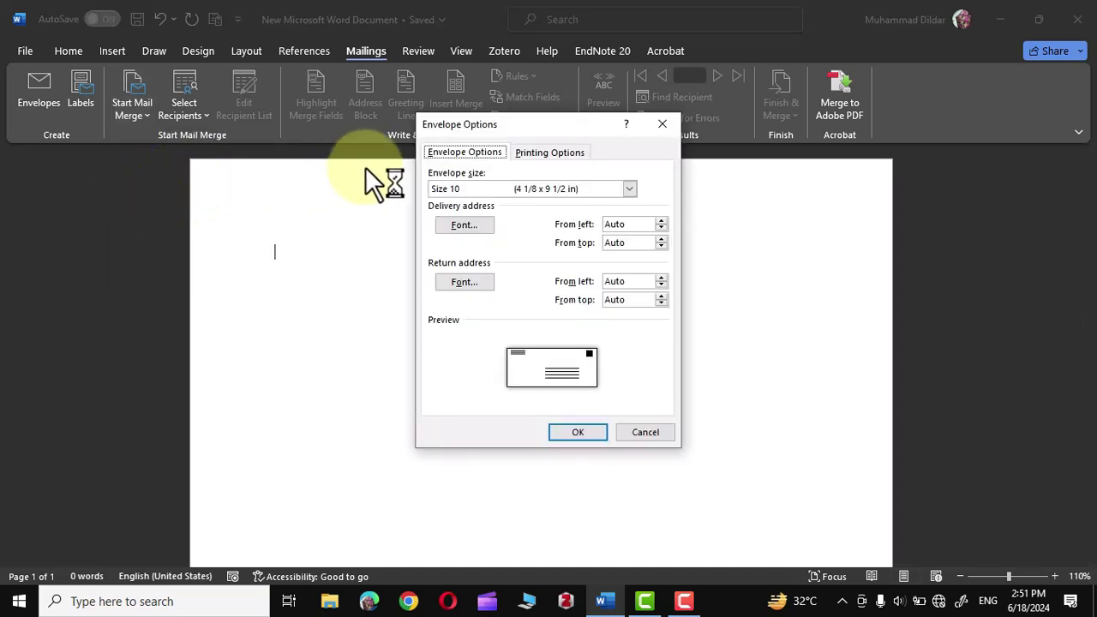
{"action": "left_click", "coordinate": [627, 190]}
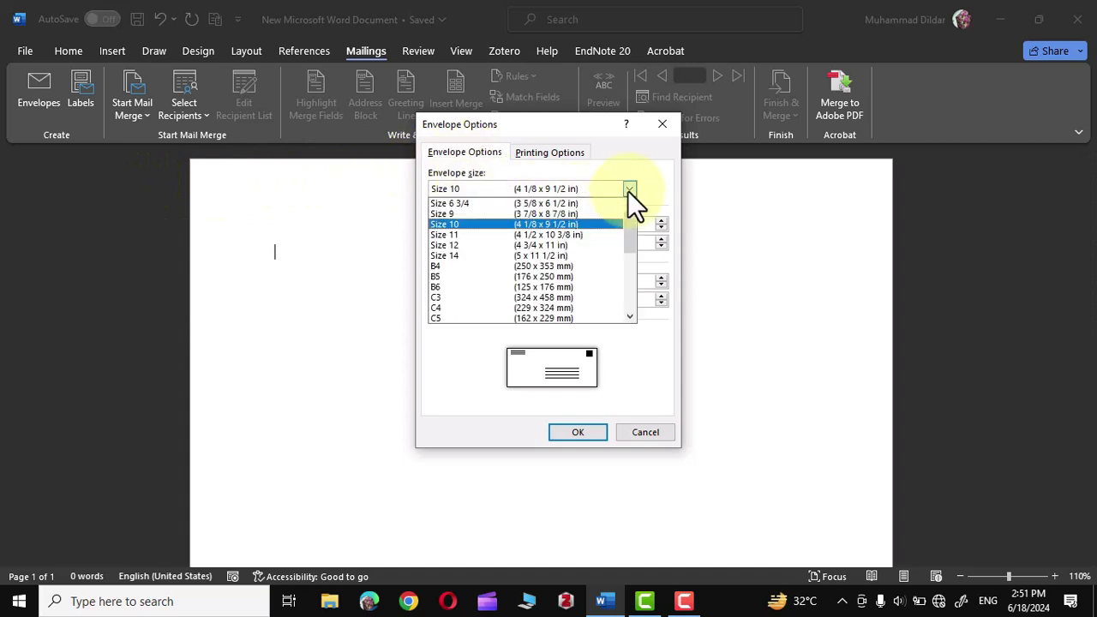
{"action": "left_click", "coordinate": [462, 224]}
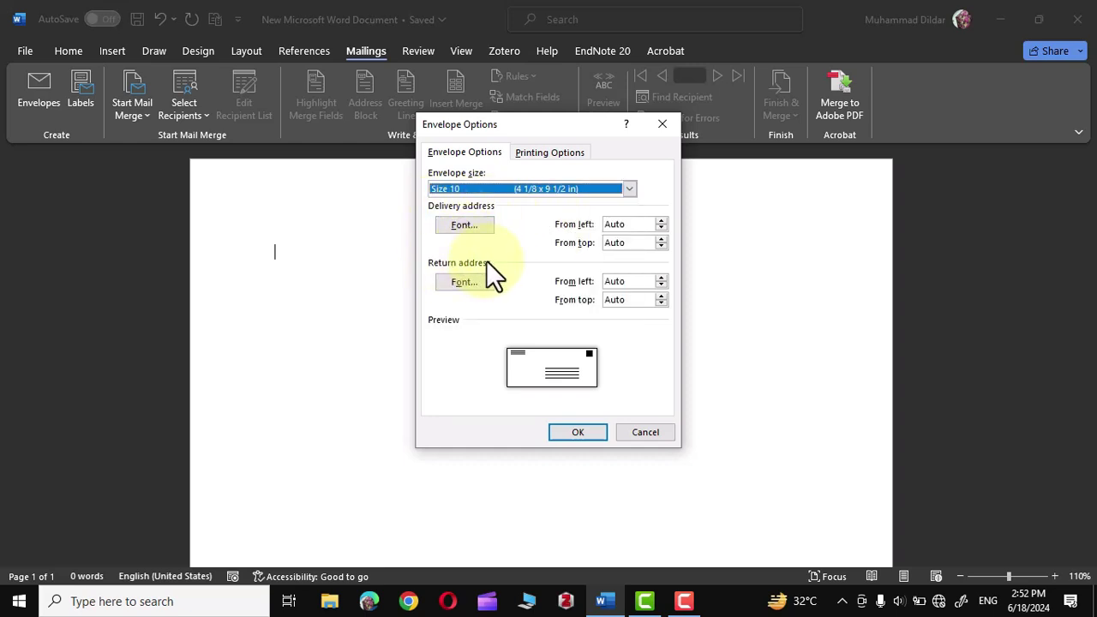
{"action": "left_click", "coordinate": [463, 223]}
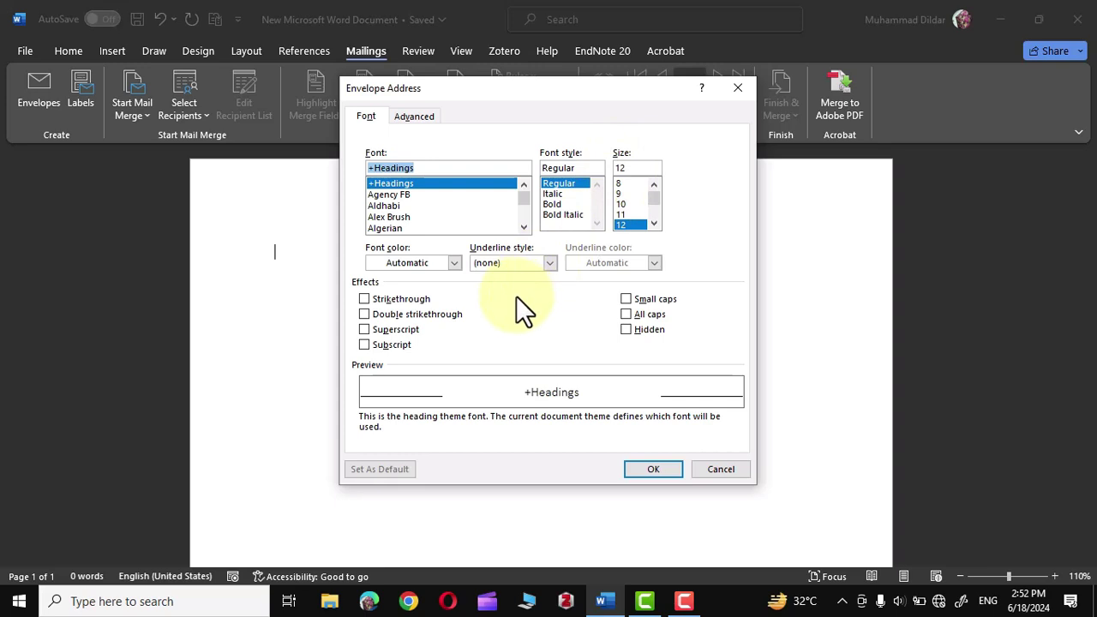
{"action": "left_click", "coordinate": [672, 468]}
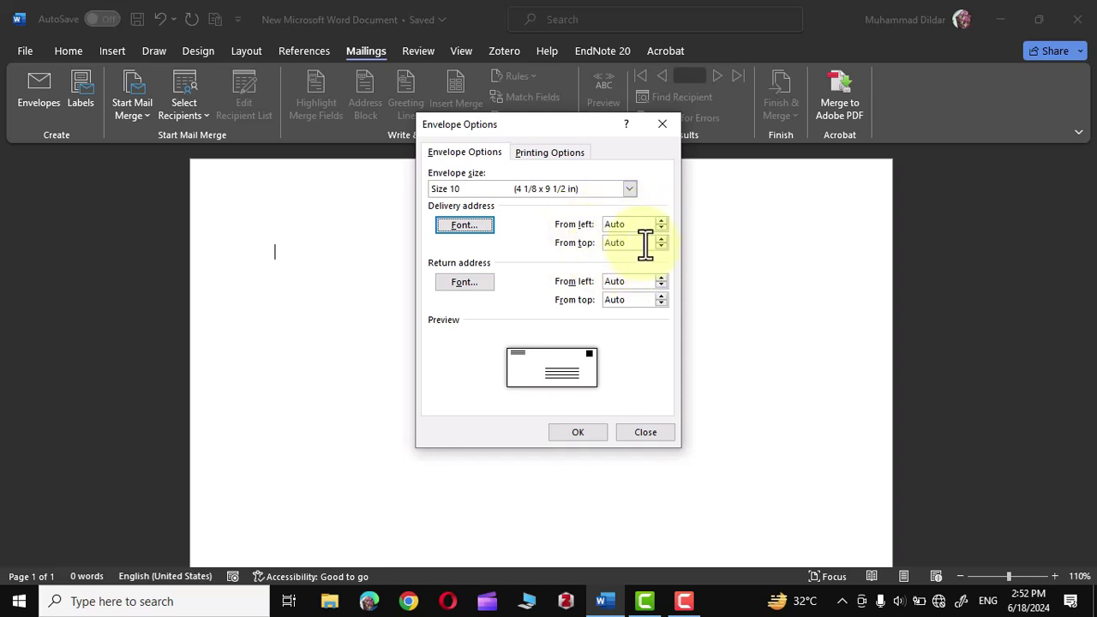
{"action": "left_click", "coordinate": [661, 221]}
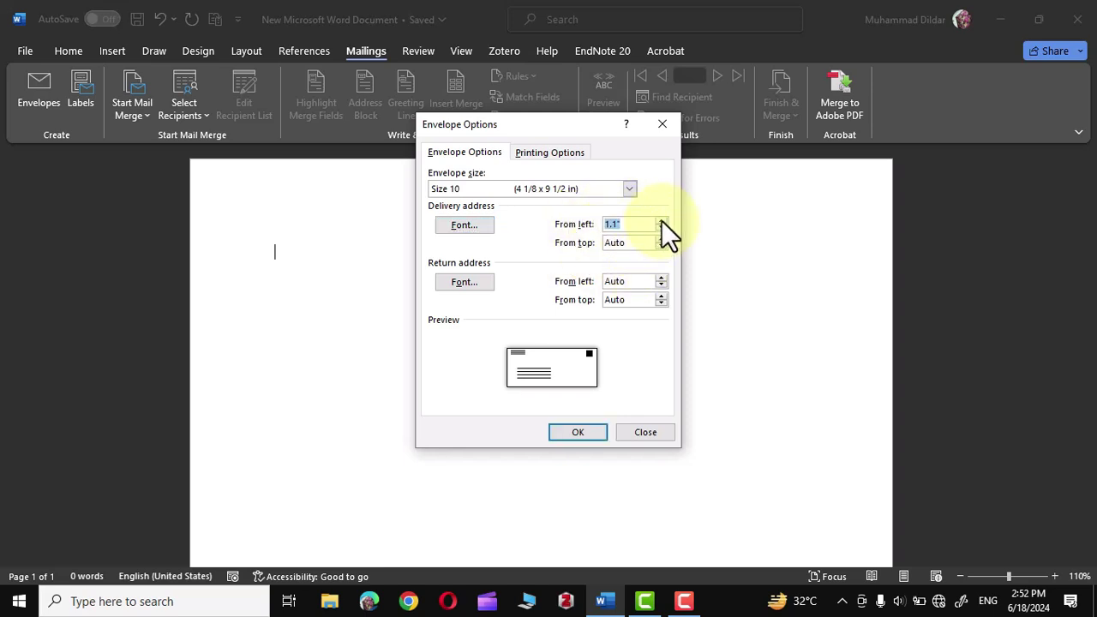
{"action": "left_click", "coordinate": [661, 221]}
{"action": "left_click", "coordinate": [661, 220]}
{"action": "left_click", "coordinate": [660, 220]}
{"action": "left_click", "coordinate": [660, 220]}
{"action": "left_click", "coordinate": [661, 239]}
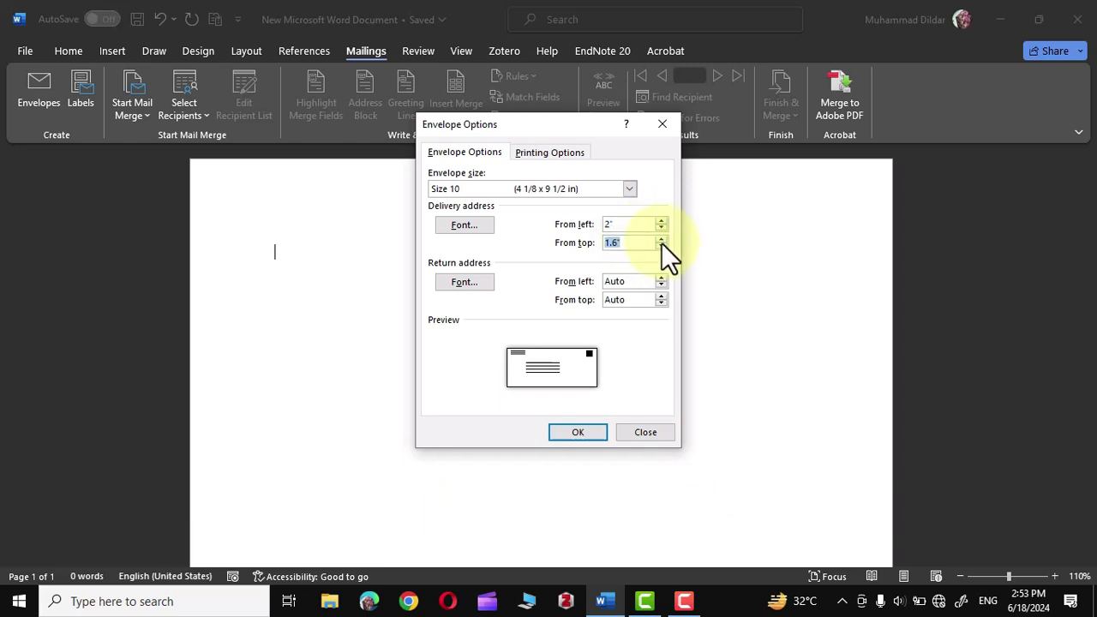
{"action": "left_click", "coordinate": [662, 244]}
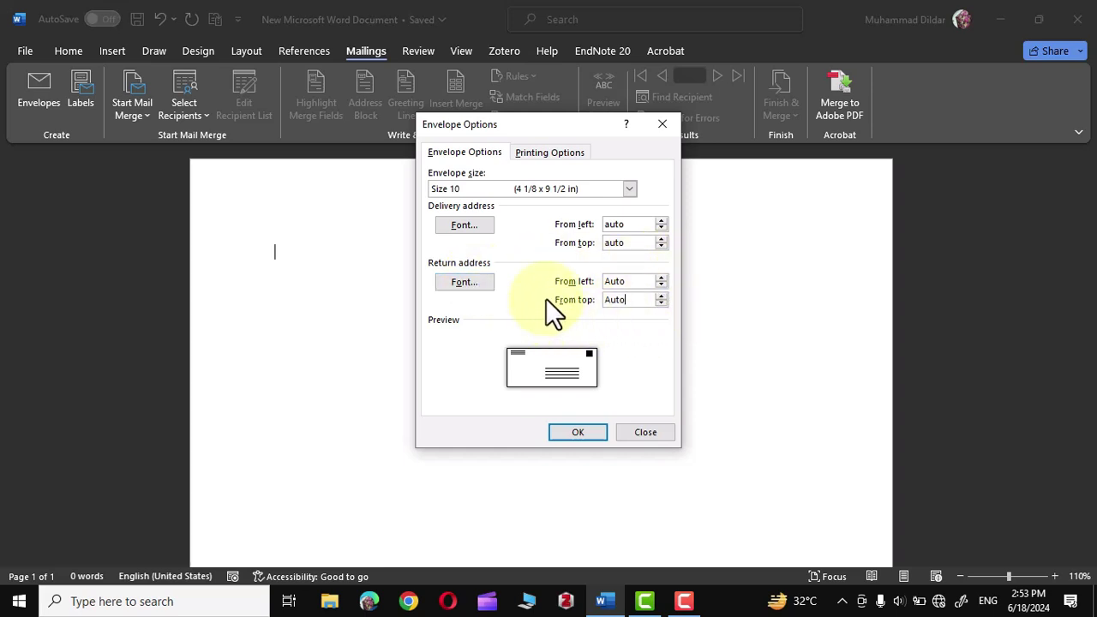
Set envelope printing to face-up feed, no clockwise rotation, fed from Automatically Select
{"action": "left_click", "coordinate": [537, 153]}
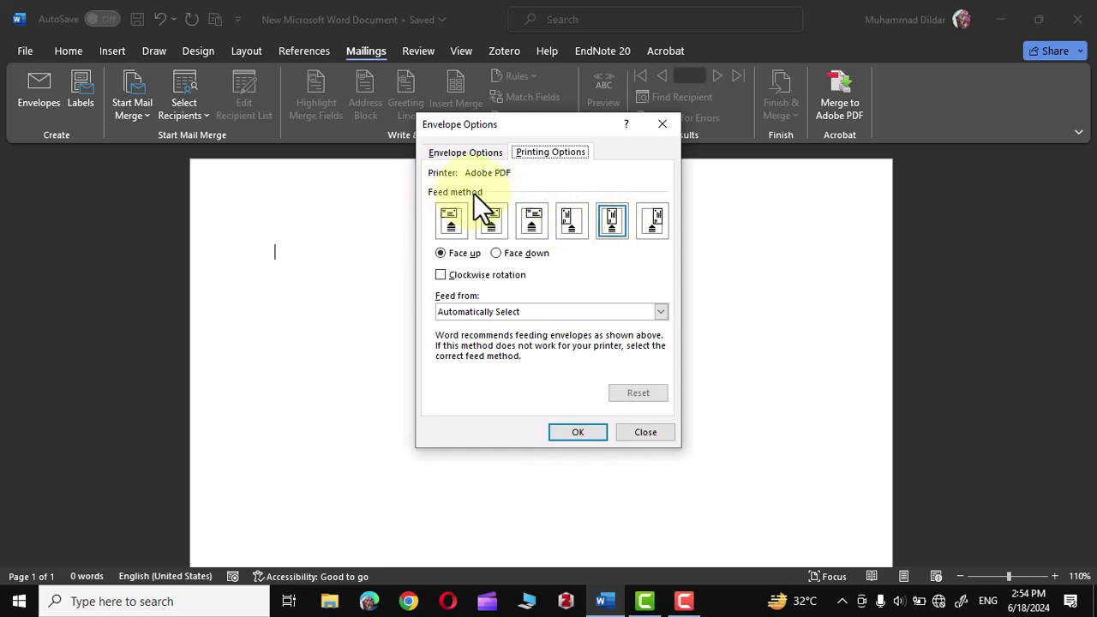
{"action": "left_click", "coordinate": [494, 252]}
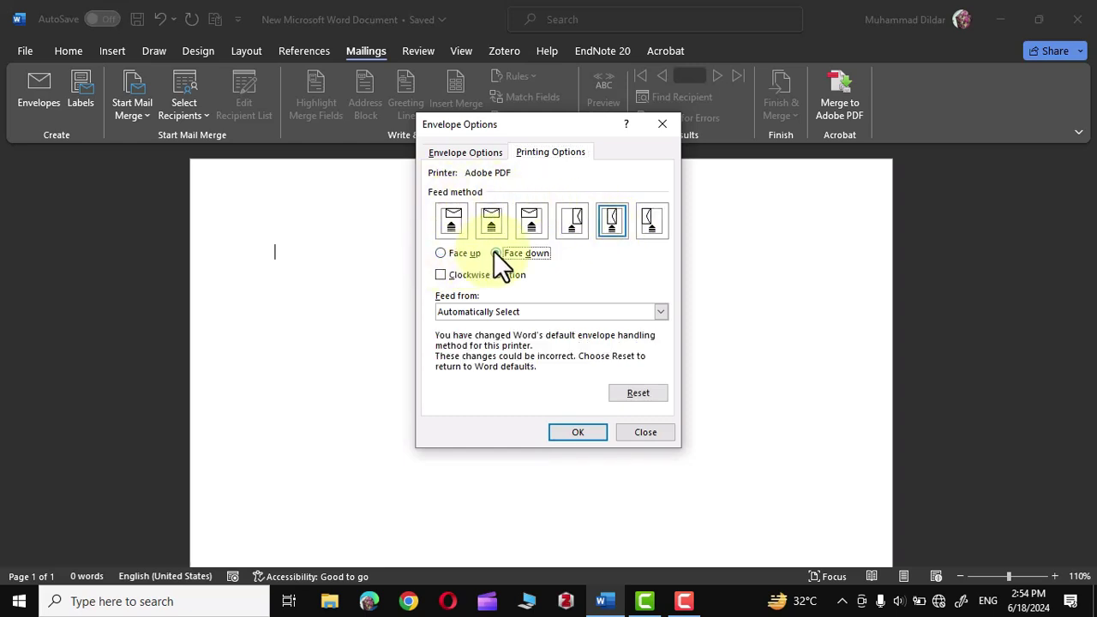
{"action": "left_click", "coordinate": [439, 253]}
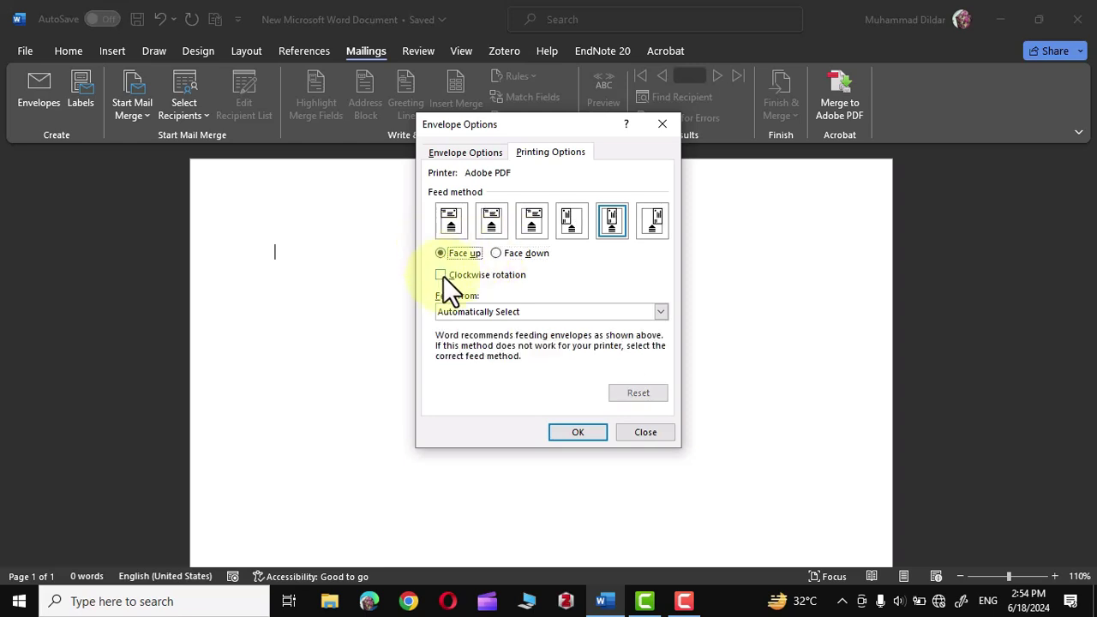
{"action": "left_click", "coordinate": [440, 275]}
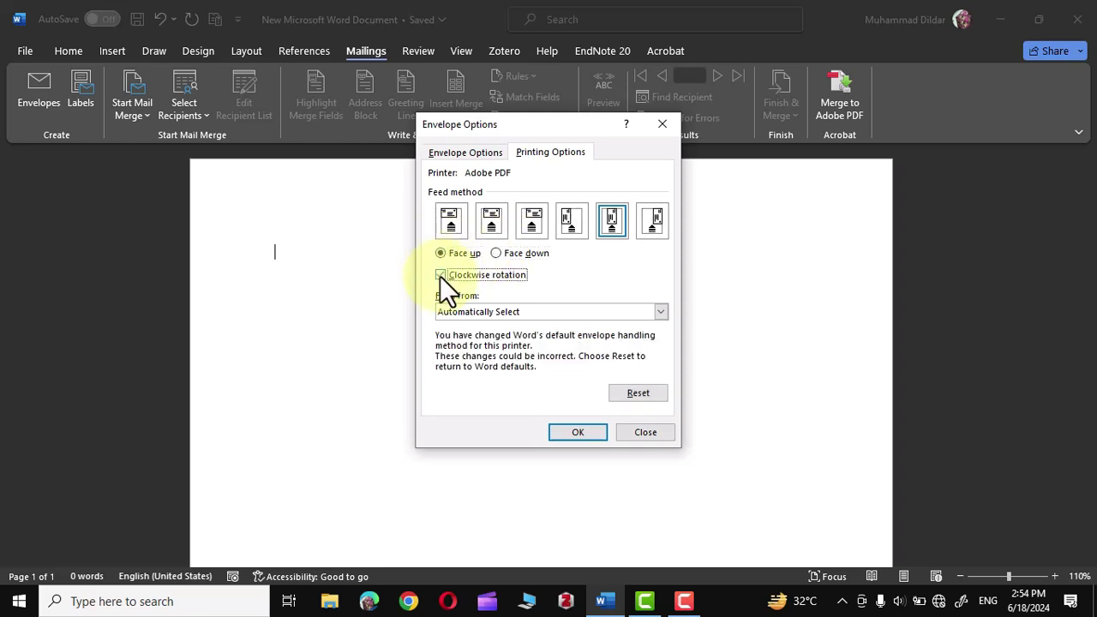
{"action": "left_click", "coordinate": [439, 275]}
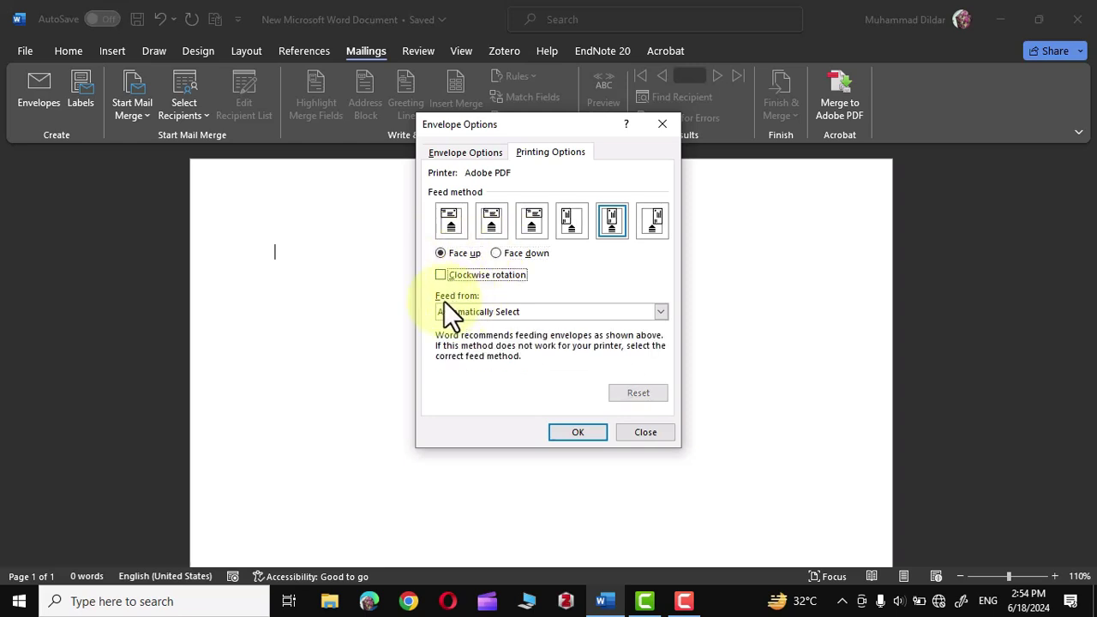
{"action": "left_click", "coordinate": [661, 311]}
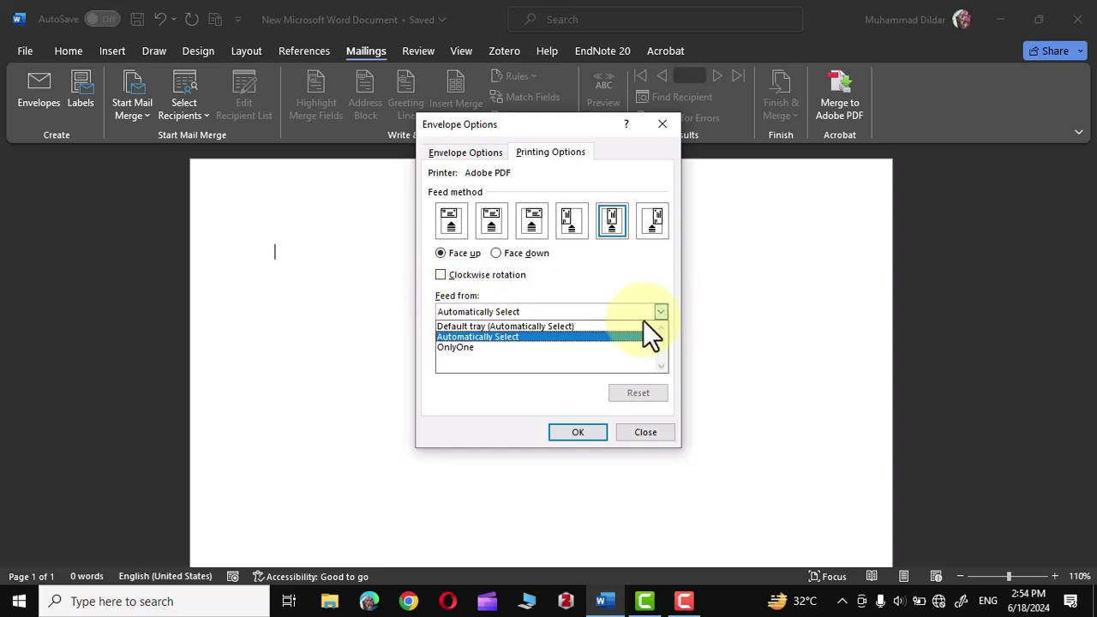
{"action": "left_click", "coordinate": [505, 337]}
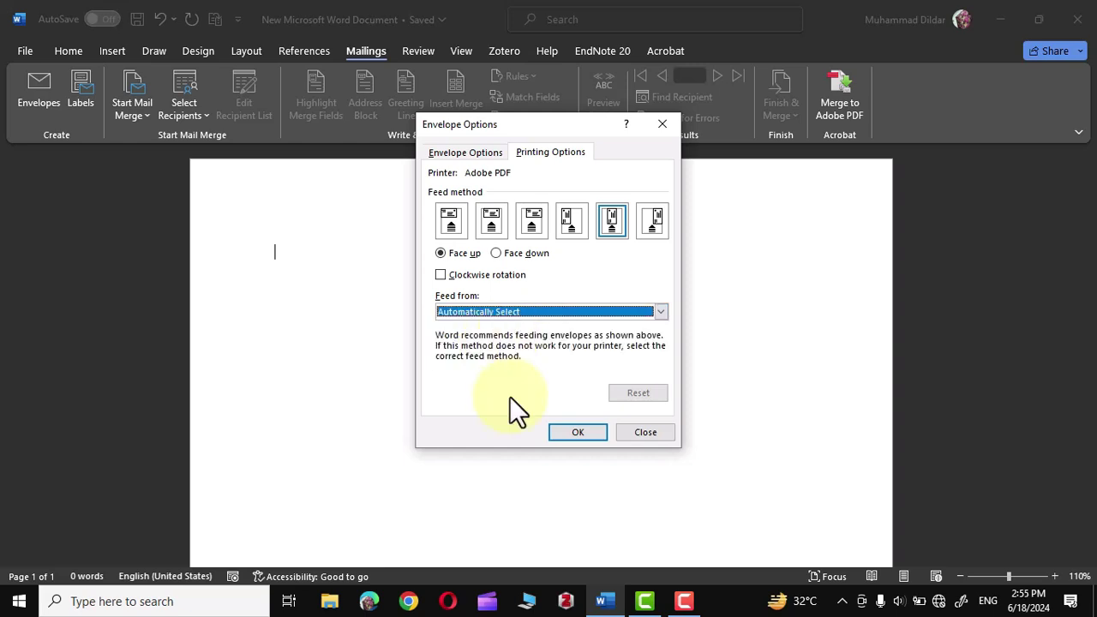
Apply the Size 10 envelope layout and place the cursor in the delivery-address box for recipient selection
{"action": "left_click", "coordinate": [571, 435]}
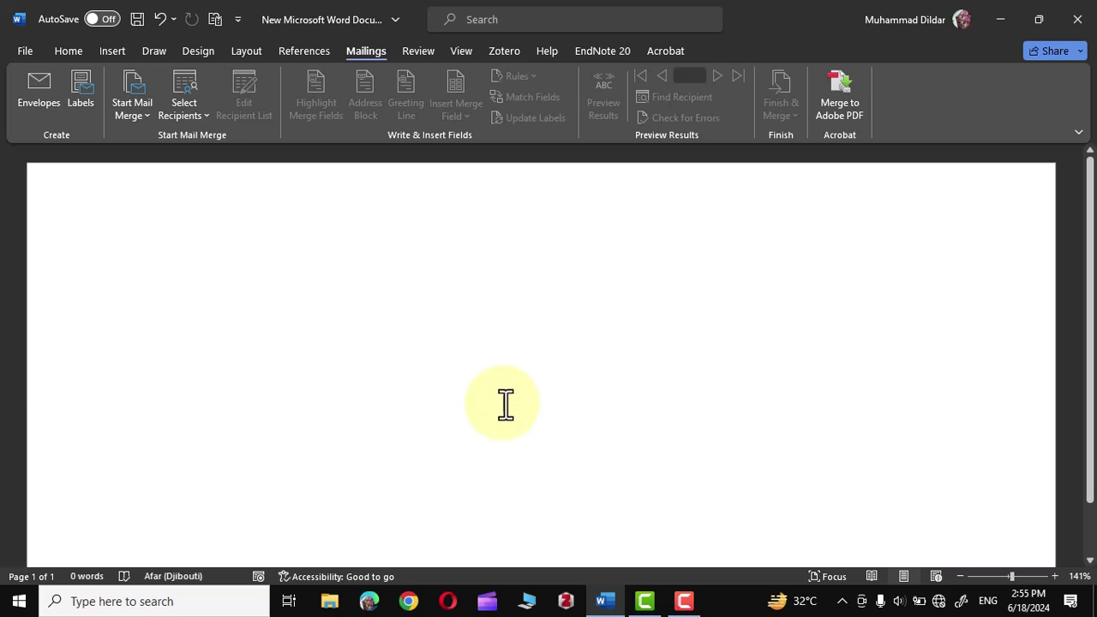
{"action": "left_click", "coordinate": [959, 574]}
{"action": "left_click", "coordinate": [959, 574]}
{"action": "left_click", "coordinate": [959, 574]}
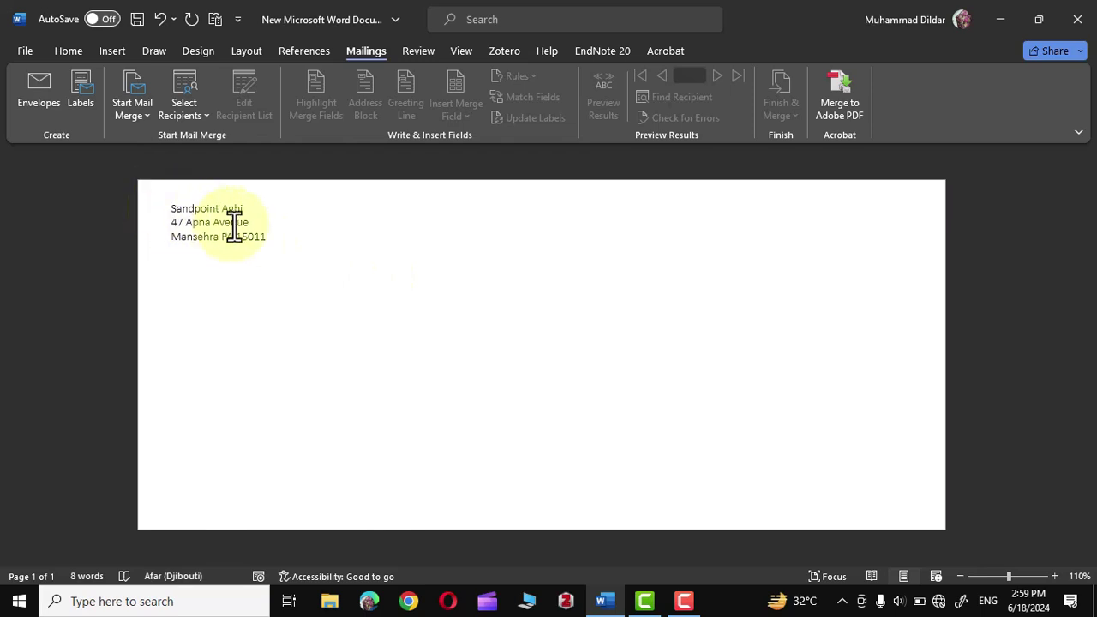
{"action": "left_click", "coordinate": [543, 403]}
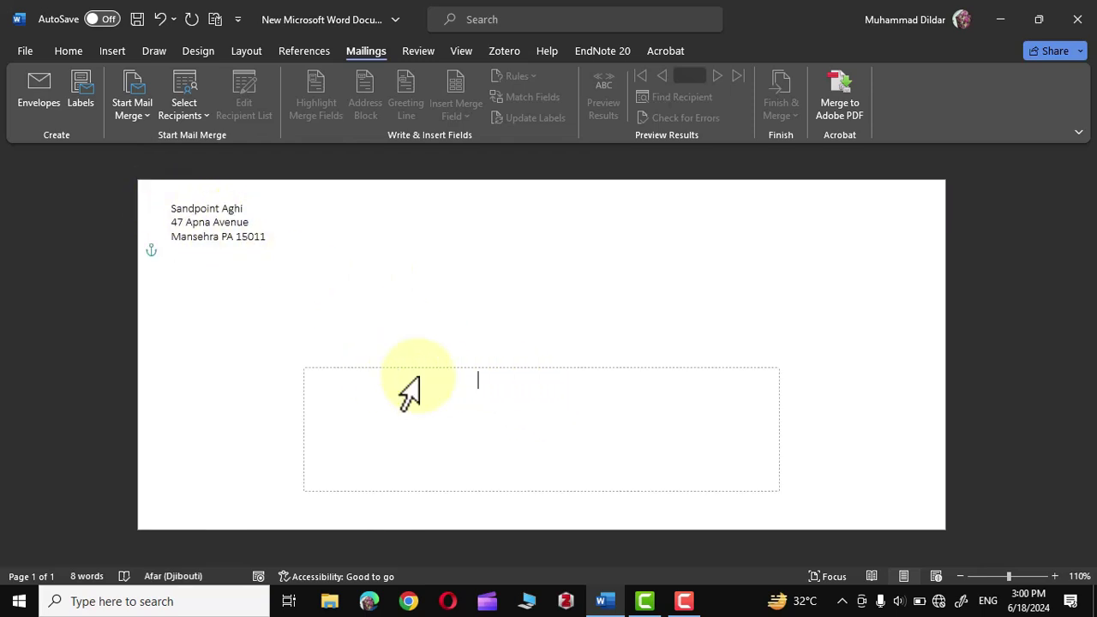
{"action": "left_click", "coordinate": [478, 370]}
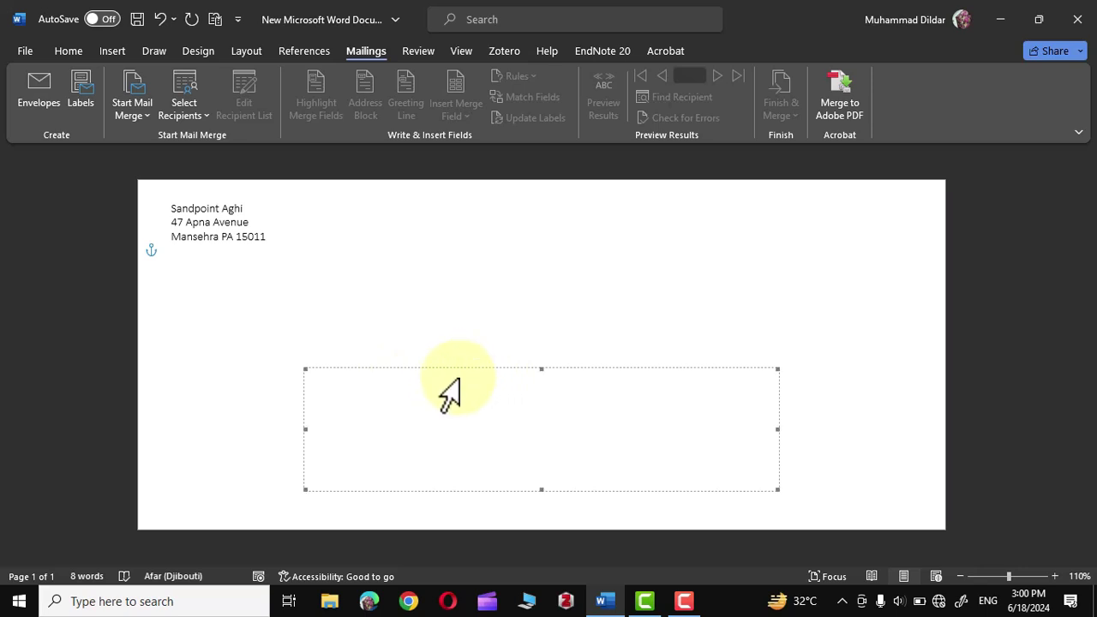
{"action": "left_click", "coordinate": [449, 395]}
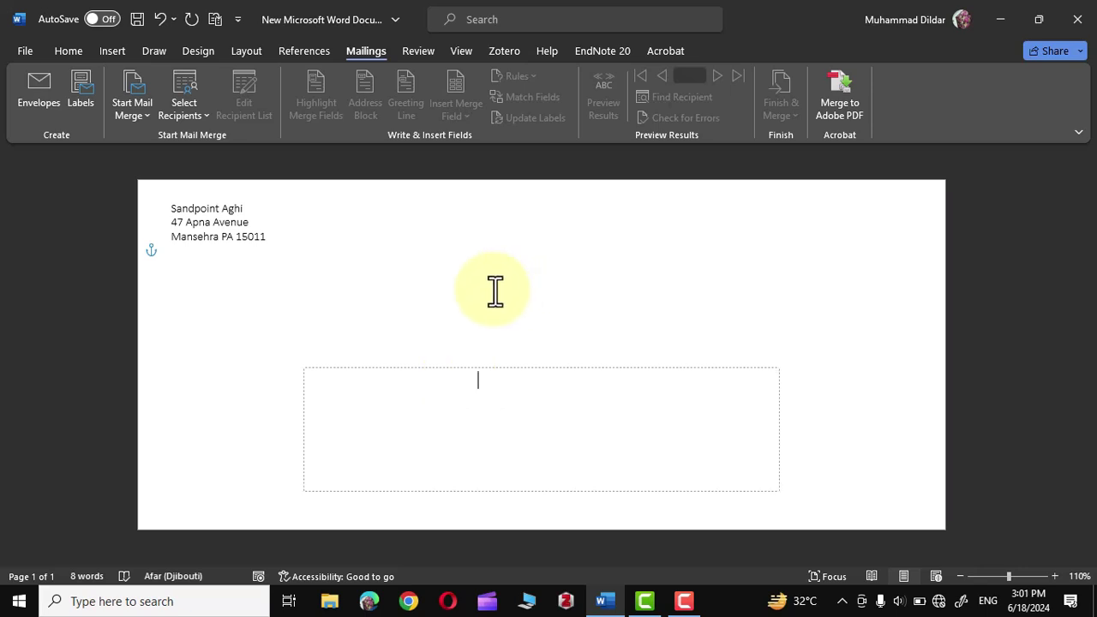
{"action": "left_click", "coordinate": [203, 114]}
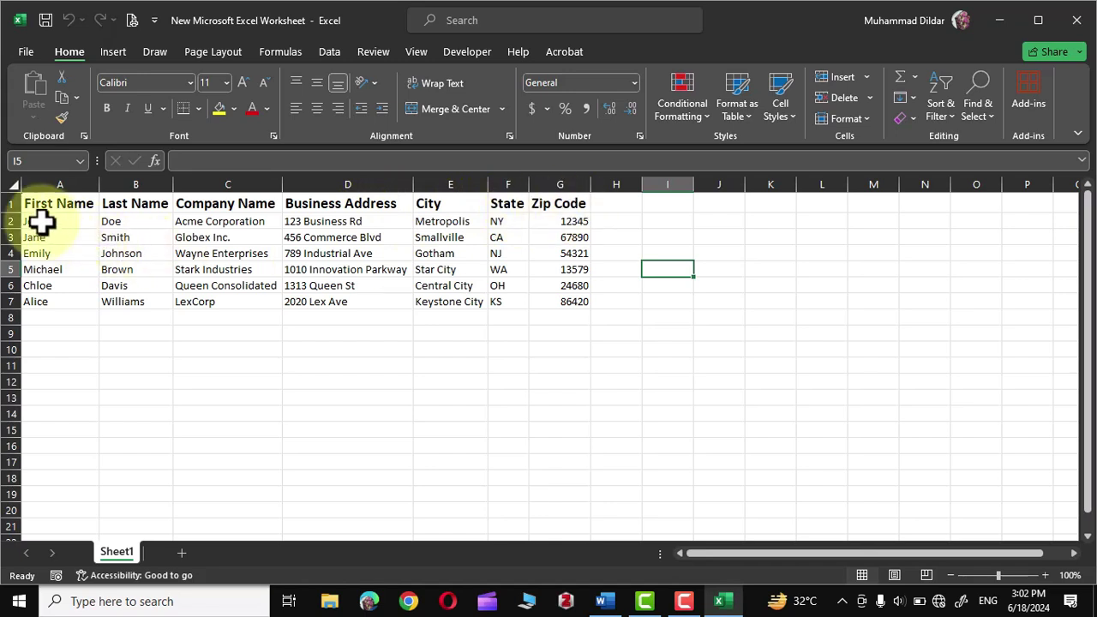
Select and review the six recipients' data in A2:G7 of the Excel worksheet
{"action": "left_click_drag", "start_coordinate": [38, 222], "coordinate": [557, 299]}
{"action": "left_click", "coordinate": [717, 286]}
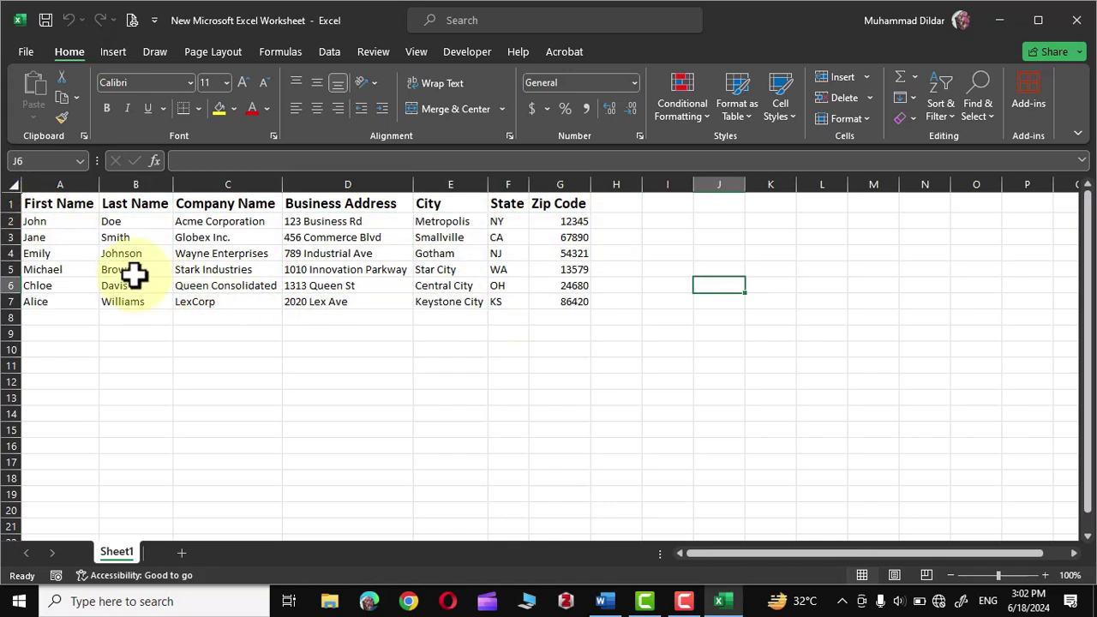
{"action": "left_click_drag", "start_coordinate": [31, 221], "coordinate": [557, 299]}
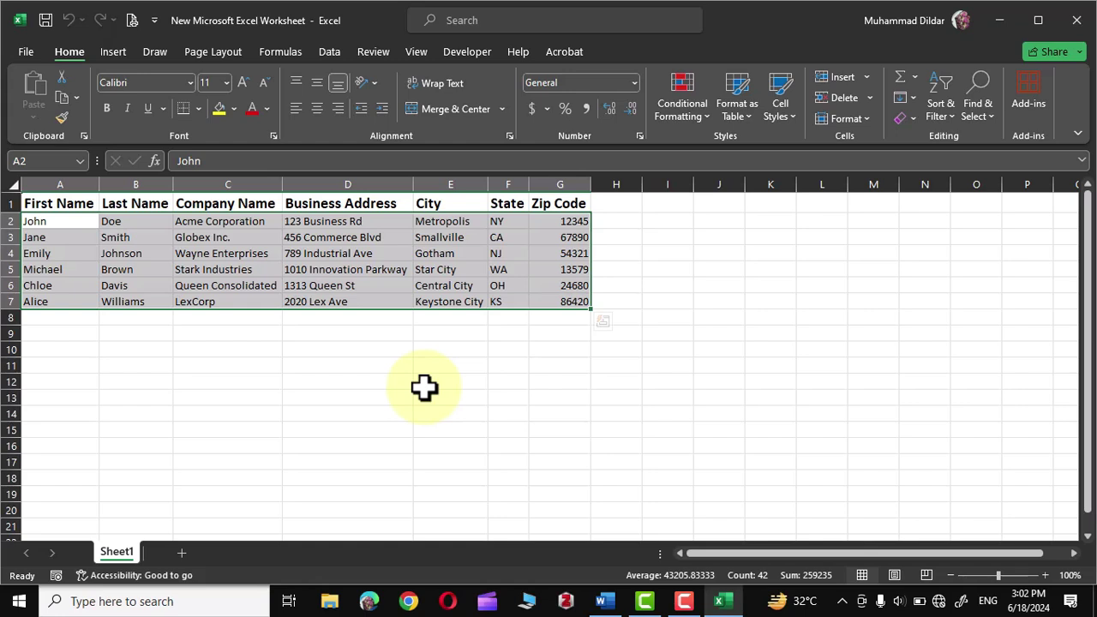
{"action": "left_click", "coordinate": [659, 301]}
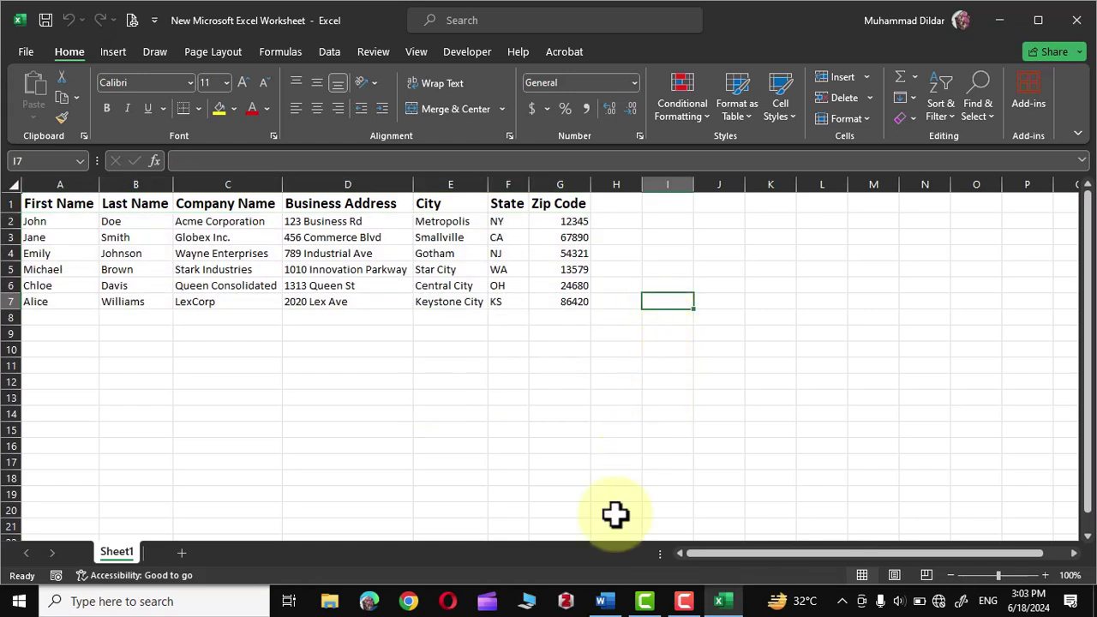
Link Sheet1$ of New Microsoft Excel Worksheet on the Desktop as the recipient list
{"action": "left_click", "coordinate": [605, 602]}
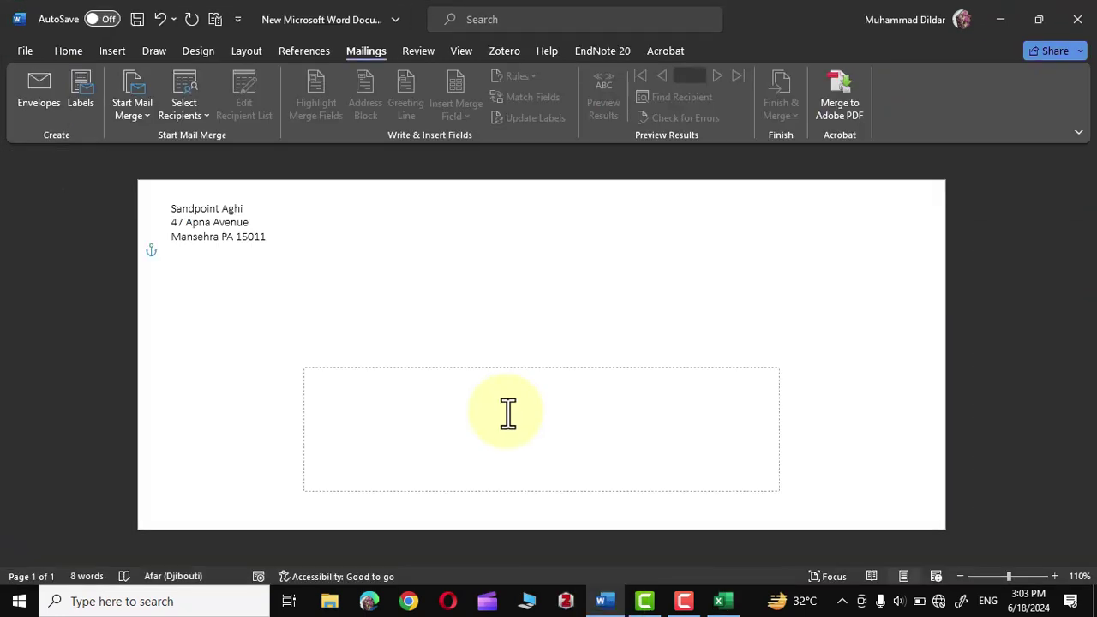
{"action": "left_click", "coordinate": [203, 111]}
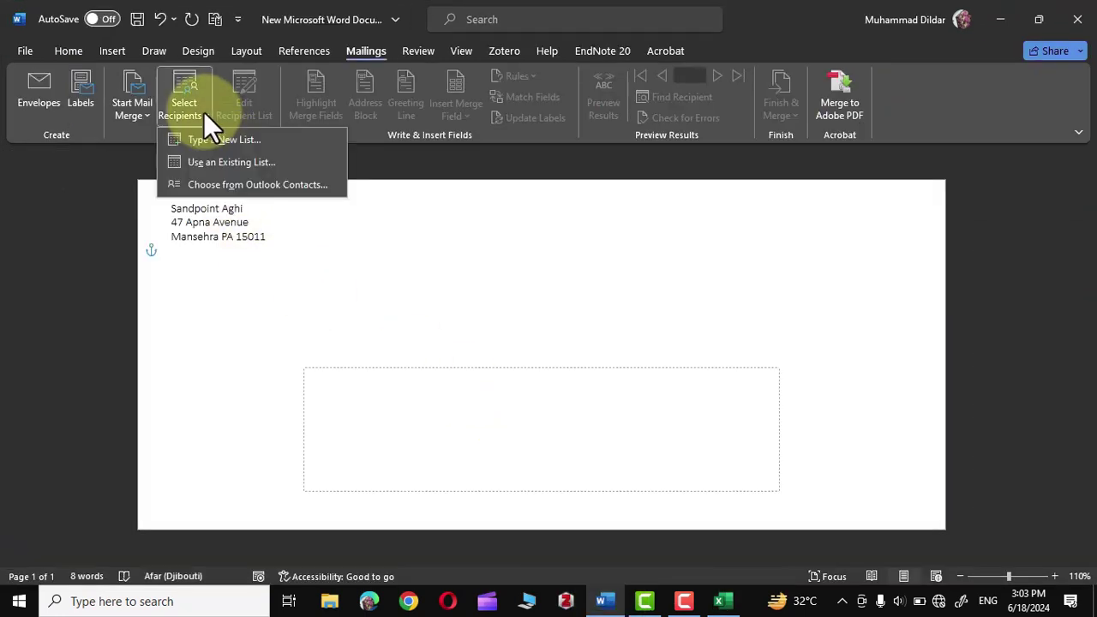
{"action": "left_click", "coordinate": [216, 161]}
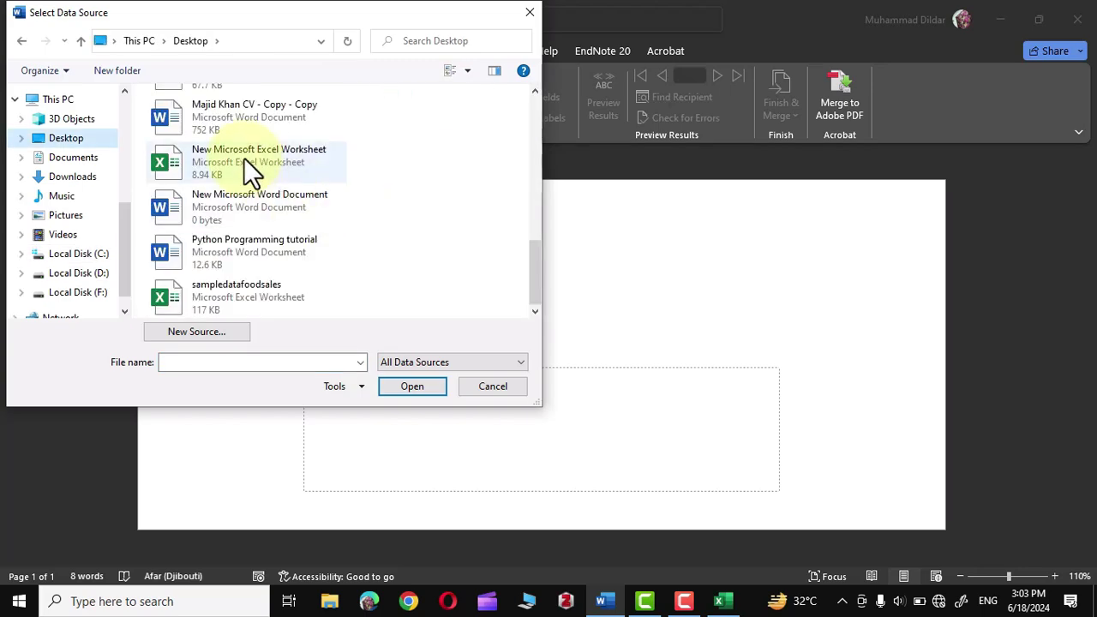
{"action": "left_click", "coordinate": [243, 158]}
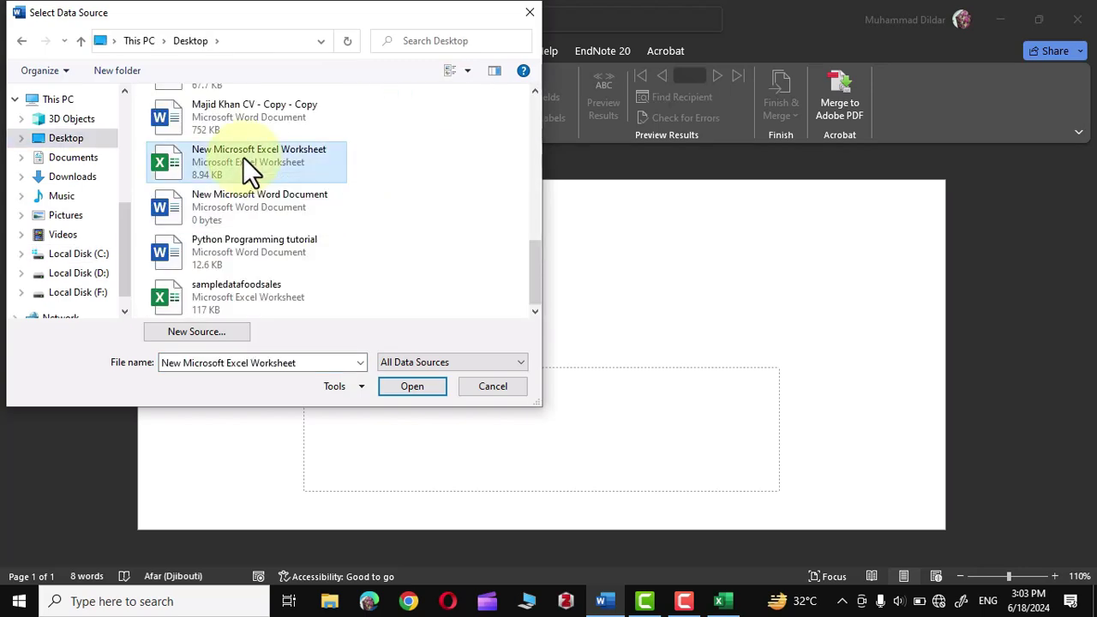
{"action": "left_click", "coordinate": [412, 386]}
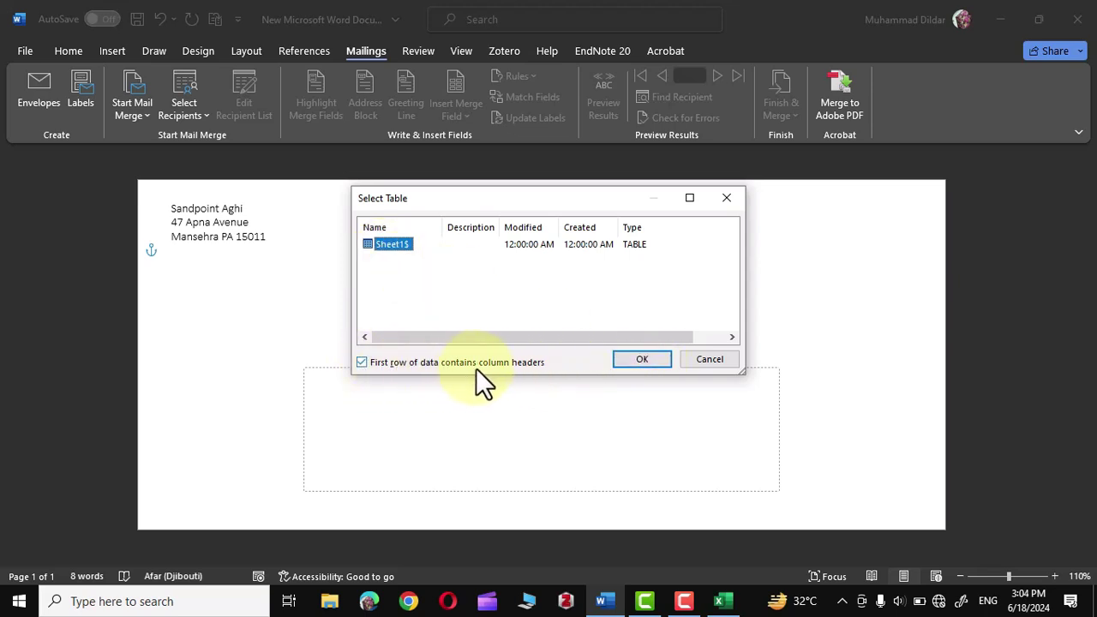
{"action": "left_click", "coordinate": [722, 601]}
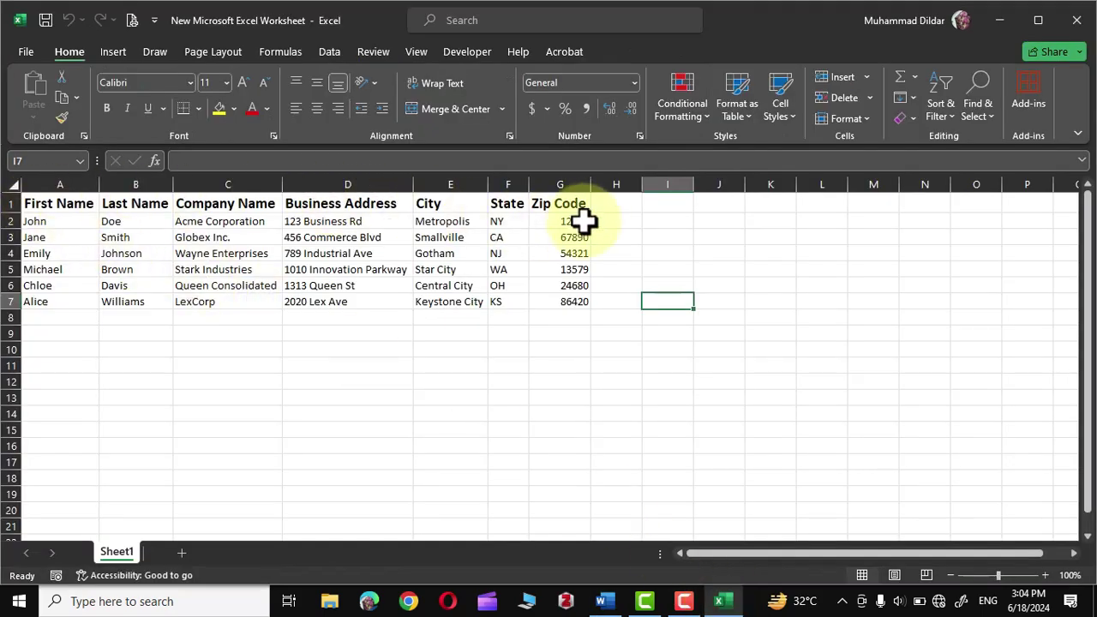
{"action": "key", "text": "alt+Tab"}
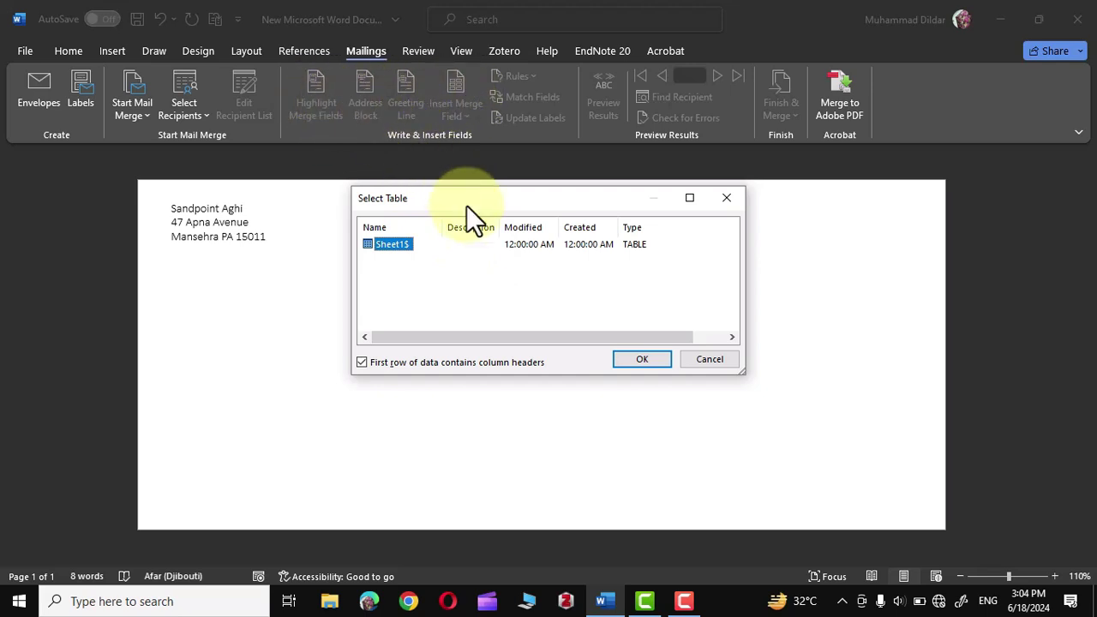
{"action": "left_click", "coordinate": [646, 360]}
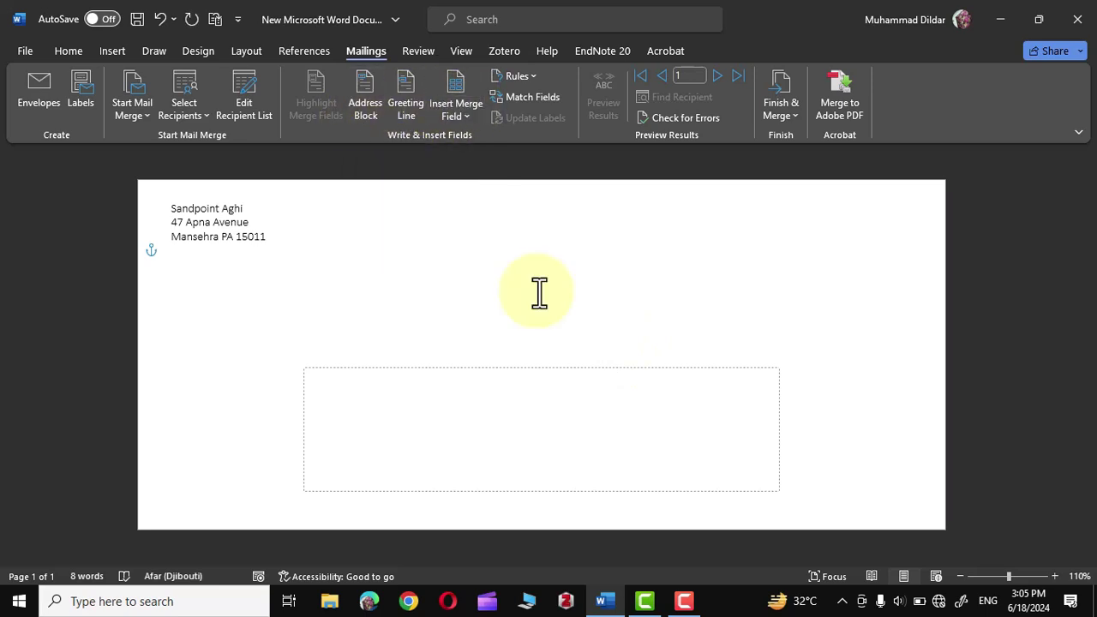
Preview recipient records in Insert Address Block, close Excel, and reopen the Address Block settings
{"action": "left_click", "coordinate": [367, 91]}
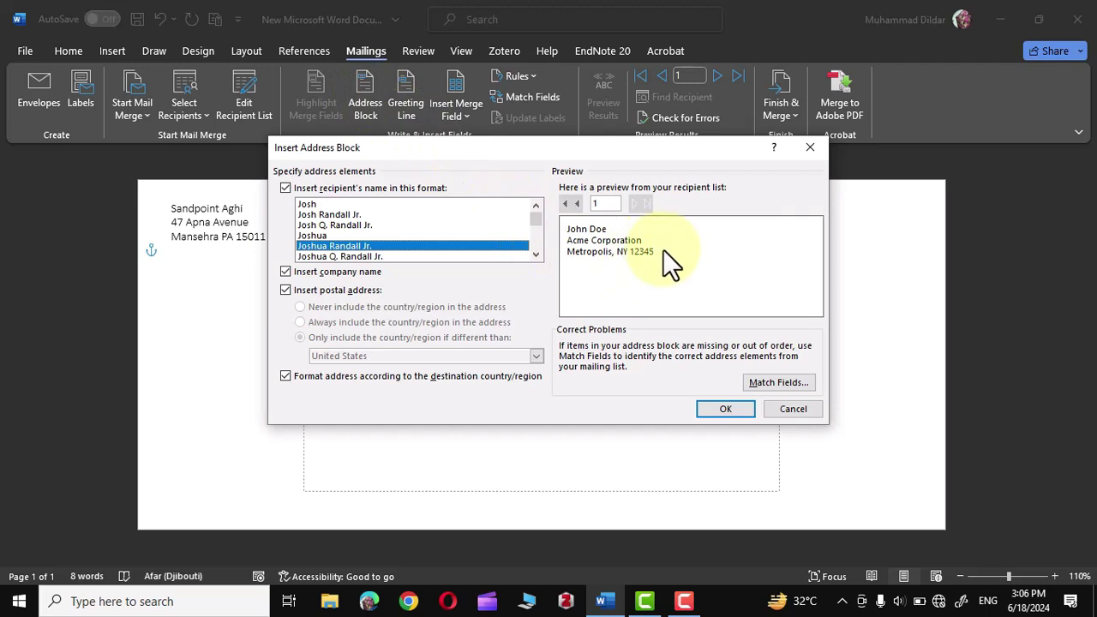
{"action": "left_click", "coordinate": [634, 206]}
{"action": "left_click", "coordinate": [634, 205]}
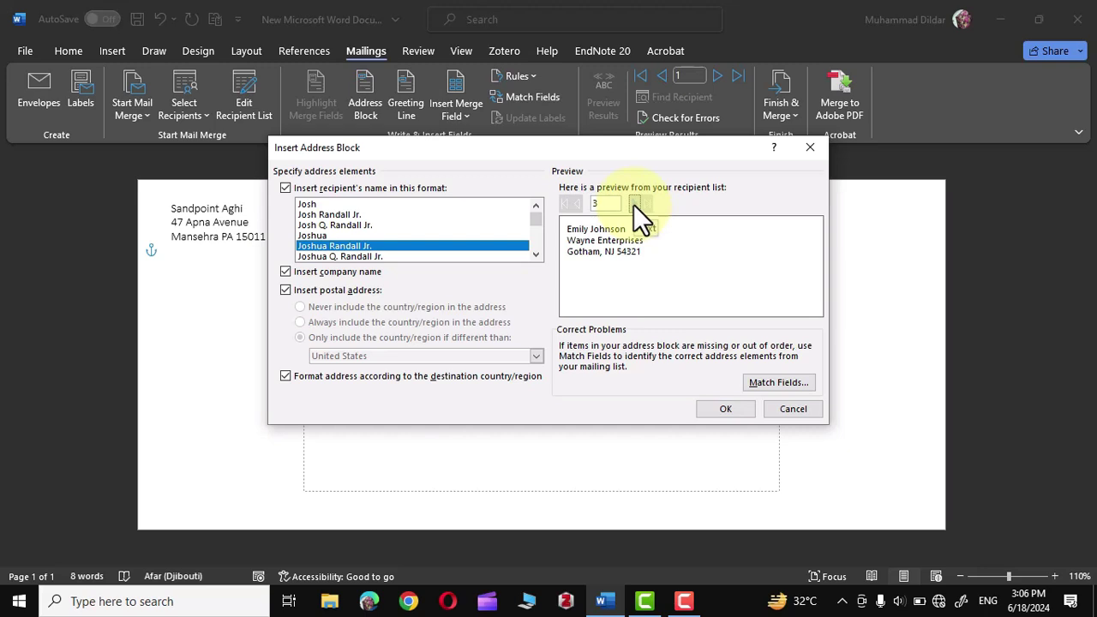
{"action": "left_click", "coordinate": [634, 203]}
{"action": "left_click", "coordinate": [632, 203]}
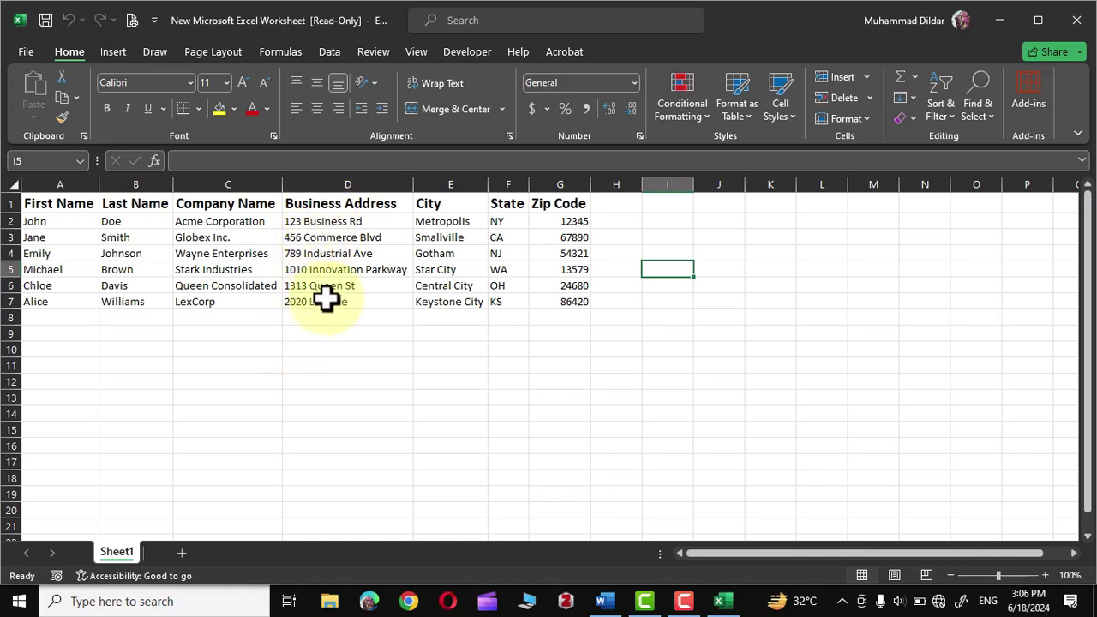
{"action": "key", "text": "alt+F4"}
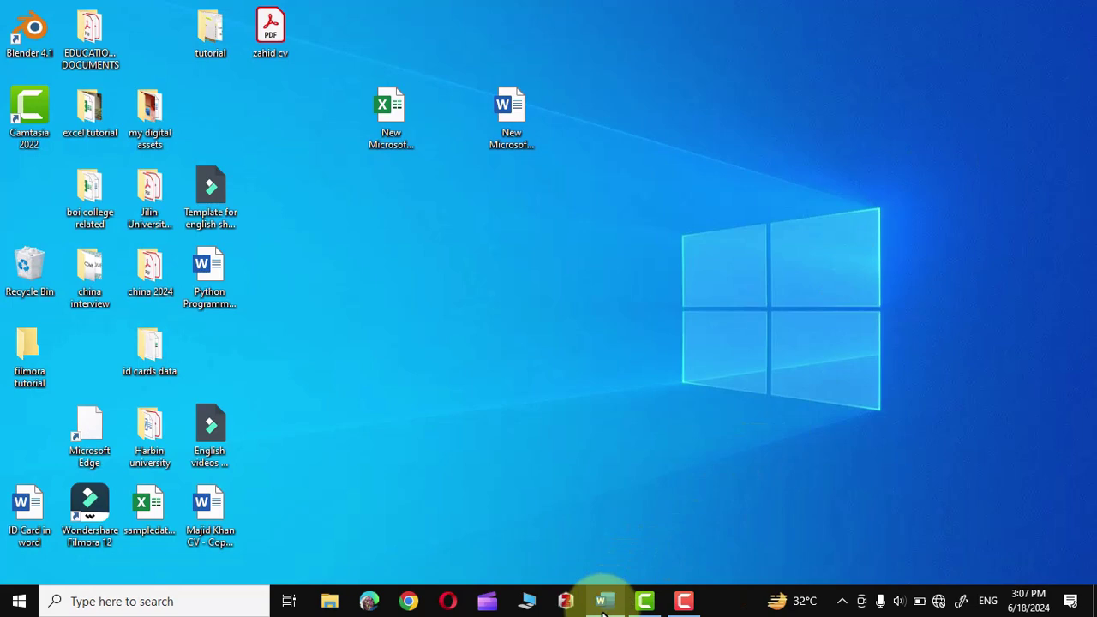
{"action": "left_click", "coordinate": [604, 600]}
{"action": "left_click", "coordinate": [364, 100]}
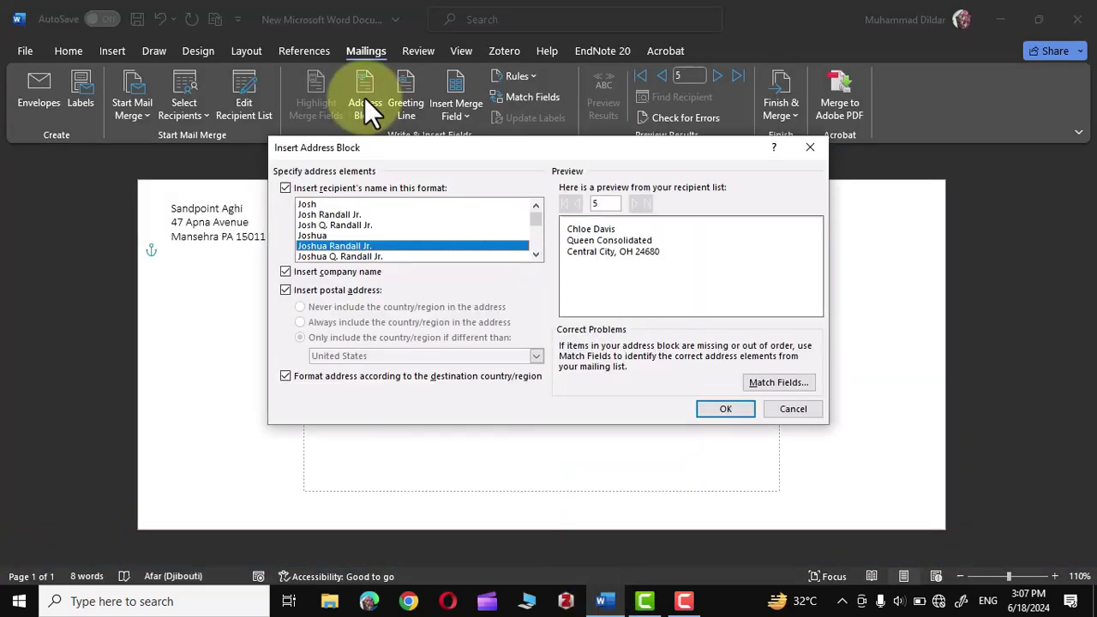
Match the Address 1 field to the Business Address column
{"action": "left_click", "coordinate": [776, 383]}
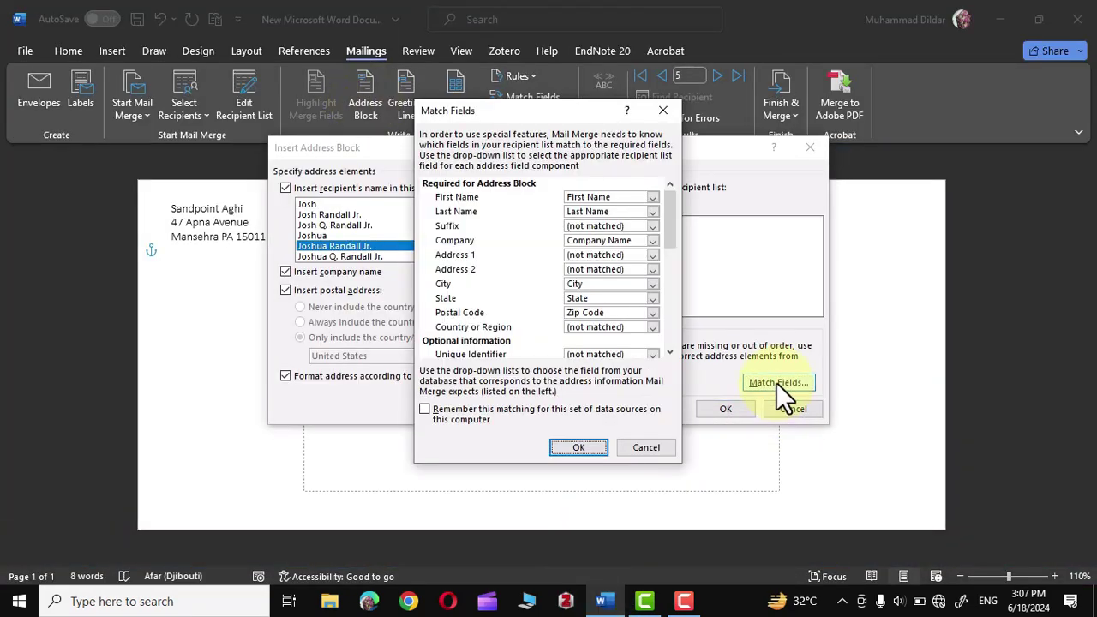
{"action": "left_click", "coordinate": [651, 256]}
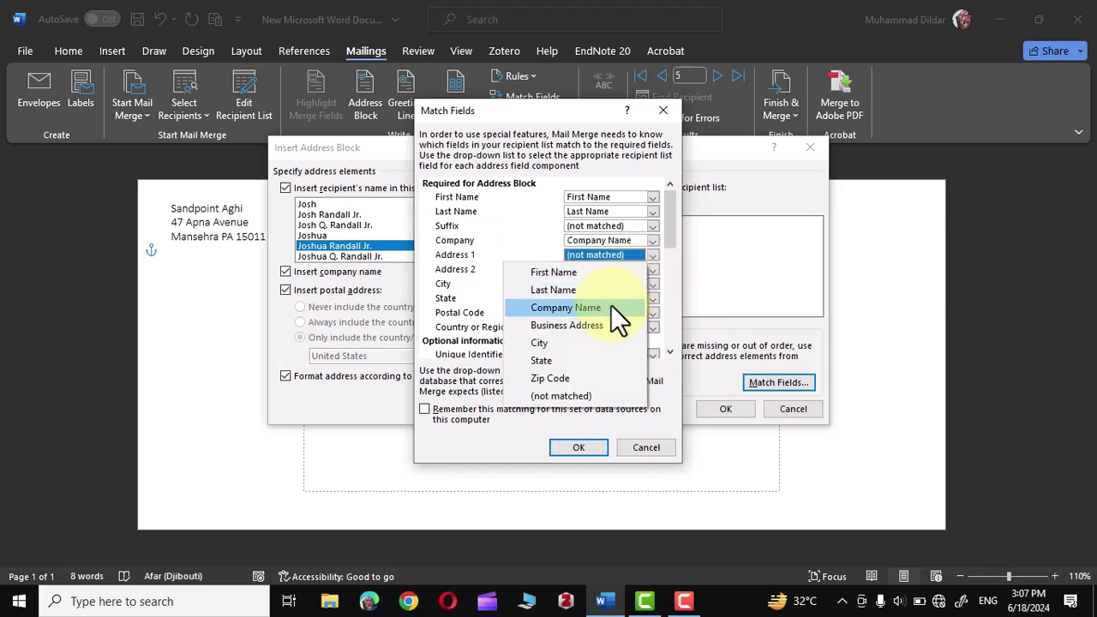
{"action": "left_click", "coordinate": [589, 324]}
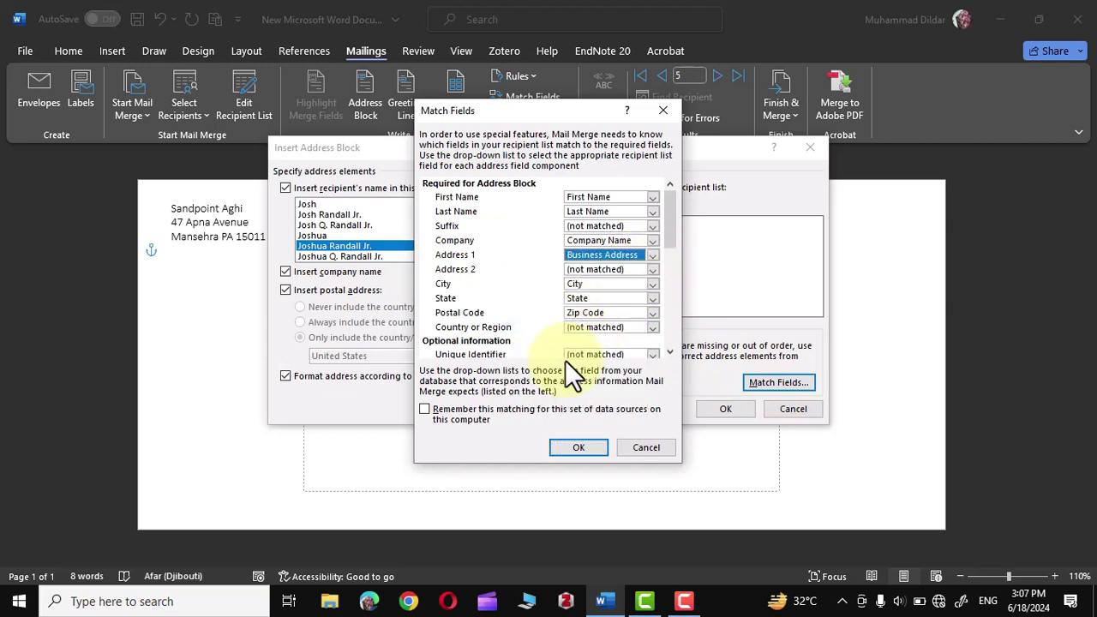
{"action": "left_click", "coordinate": [579, 446]}
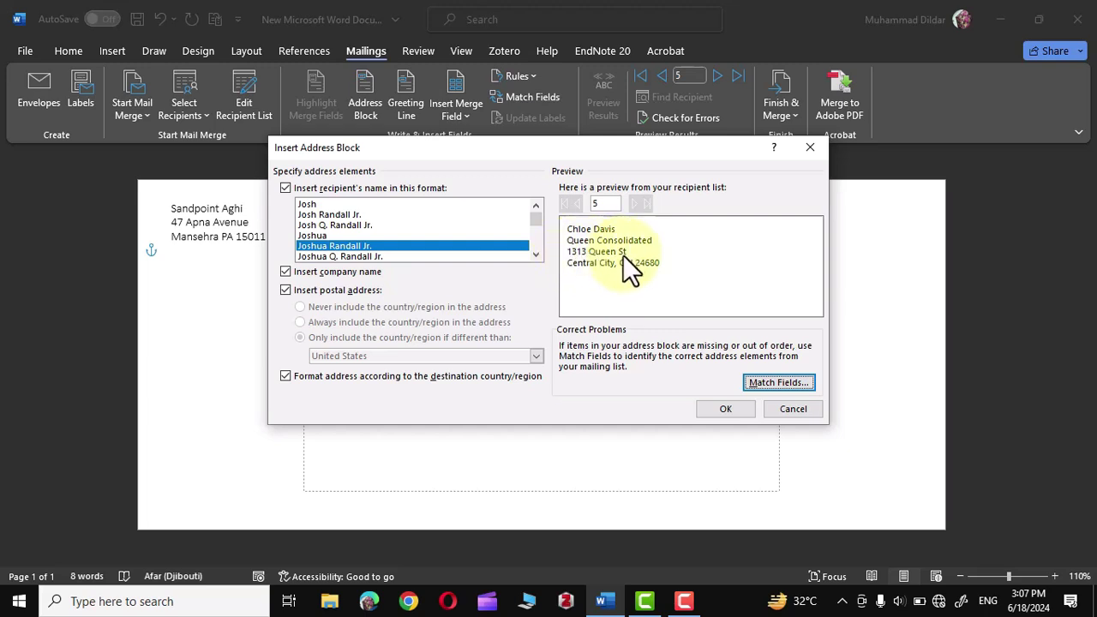
Step through the recipient previews from the first record to confirm street addresses appear
{"action": "left_click", "coordinate": [565, 203]}
{"action": "left_click", "coordinate": [633, 204]}
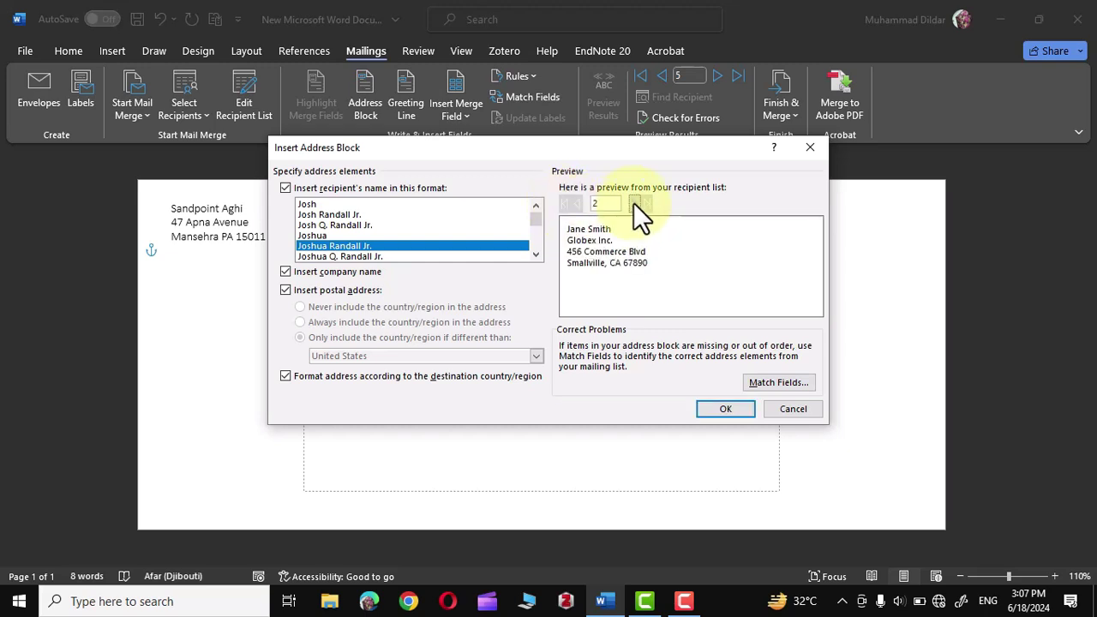
{"action": "left_click", "coordinate": [633, 203]}
{"action": "left_click", "coordinate": [633, 203]}
{"action": "left_click", "coordinate": [633, 203]}
{"action": "left_click", "coordinate": [633, 203]}
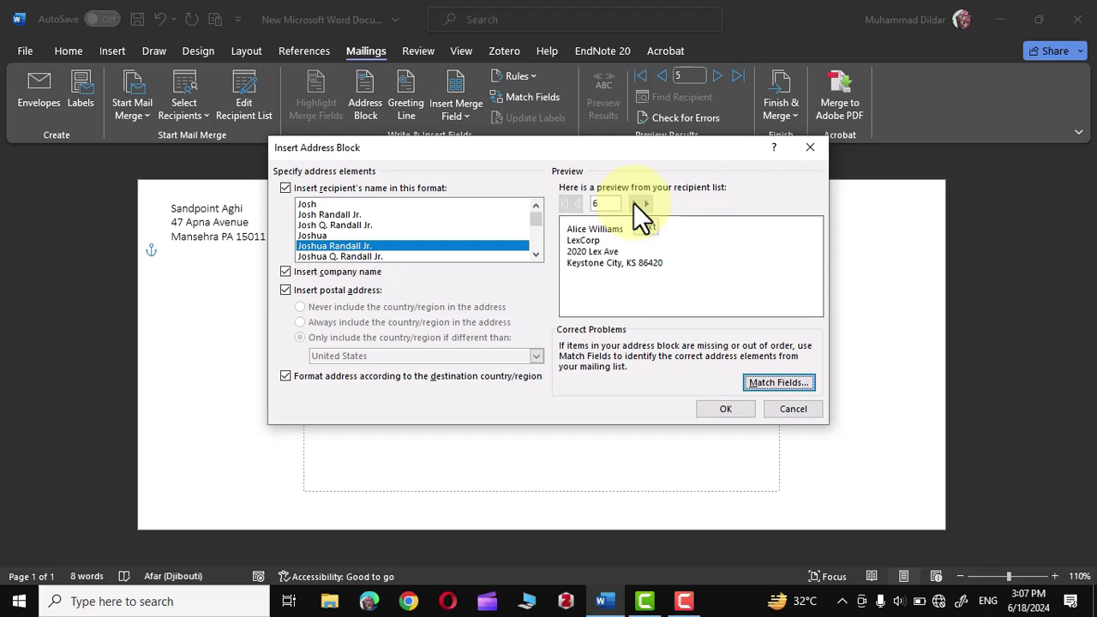
Cancel the address block and insert First_Name, Last_Name and Company_Name fields in the delivery box
{"action": "left_click", "coordinate": [793, 408]}
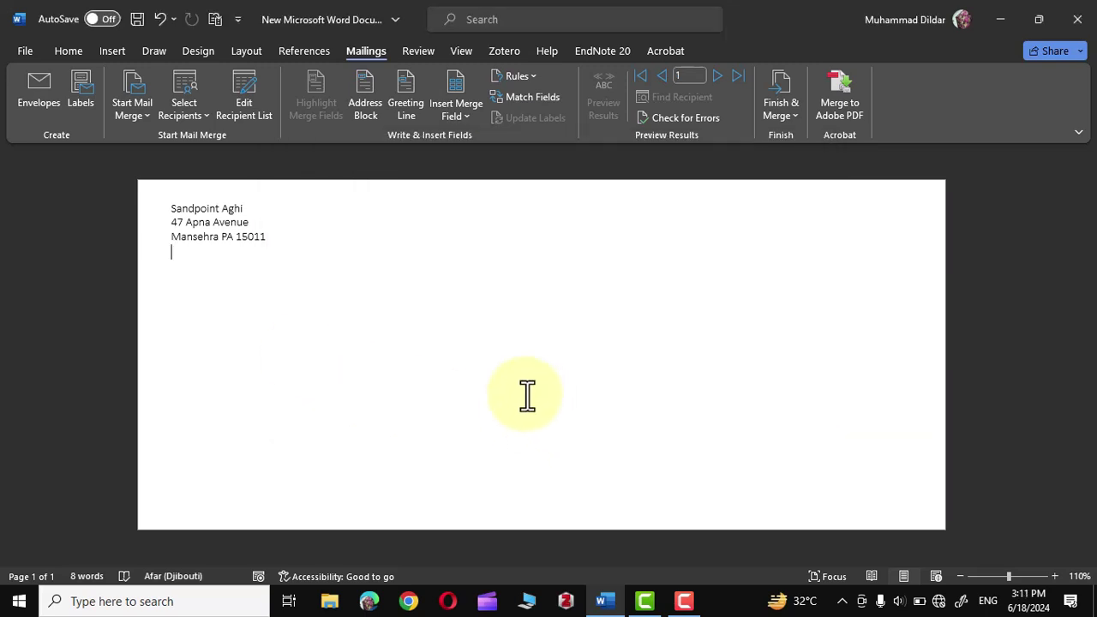
{"action": "left_click", "coordinate": [527, 395]}
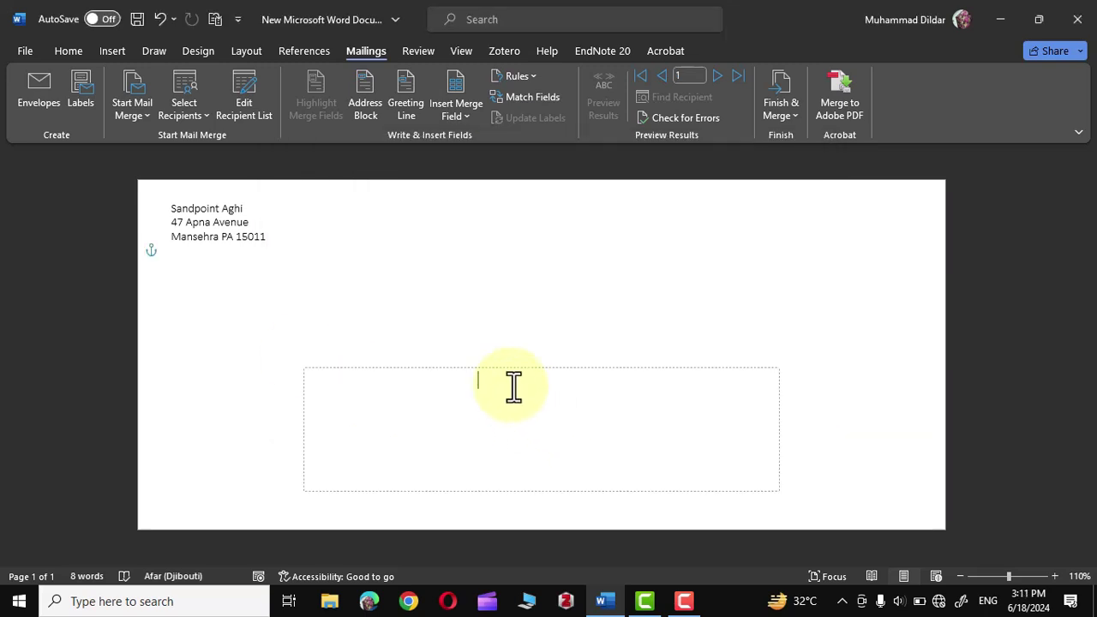
{"action": "left_click", "coordinate": [468, 113]}
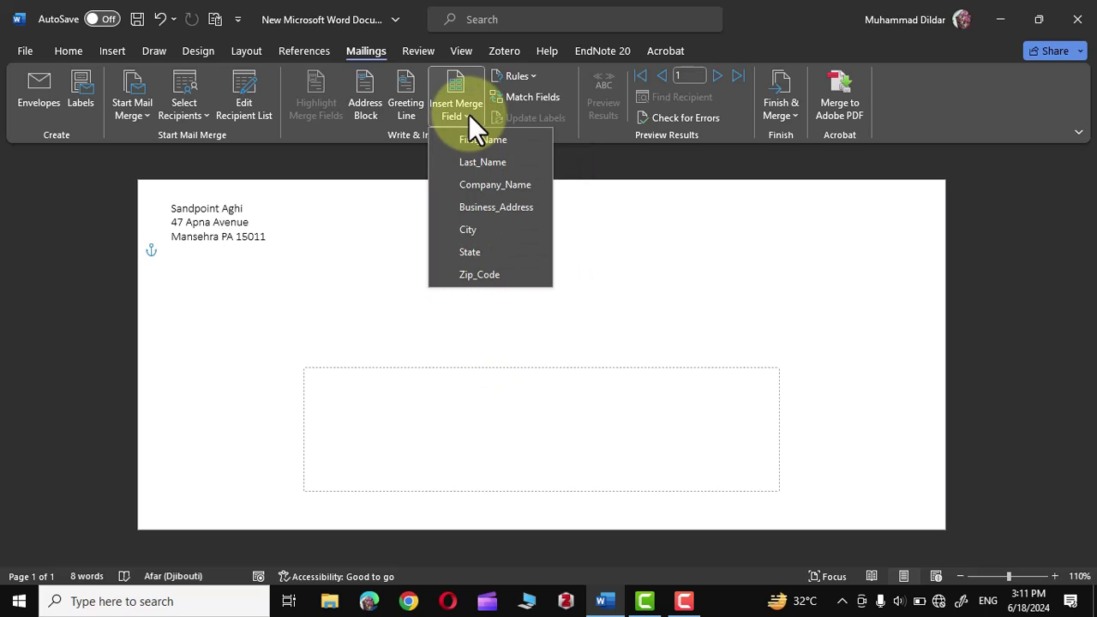
{"action": "left_click", "coordinate": [483, 142]}
{"action": "left_click", "coordinate": [456, 115]}
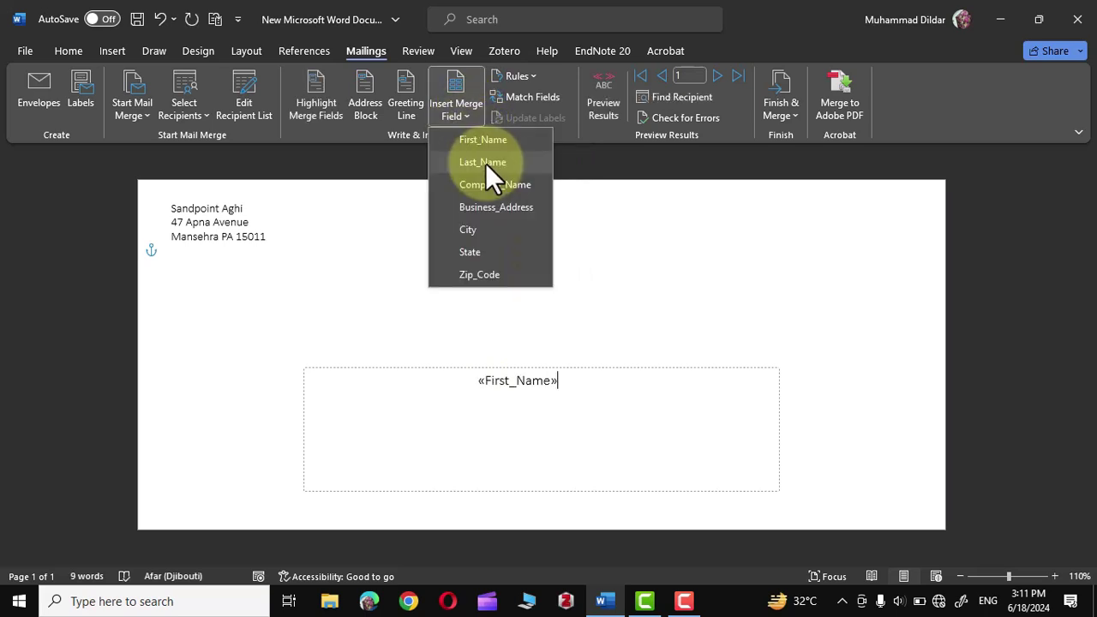
{"action": "left_click", "coordinate": [482, 162]}
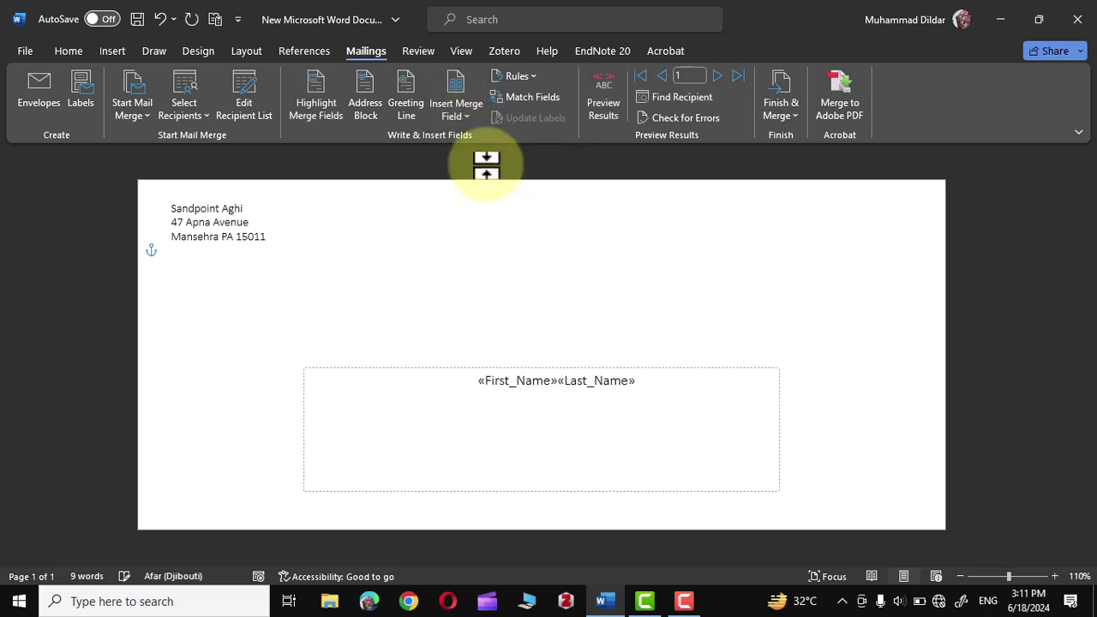
{"action": "left_click", "coordinate": [469, 114]}
{"action": "left_click", "coordinate": [487, 183]}
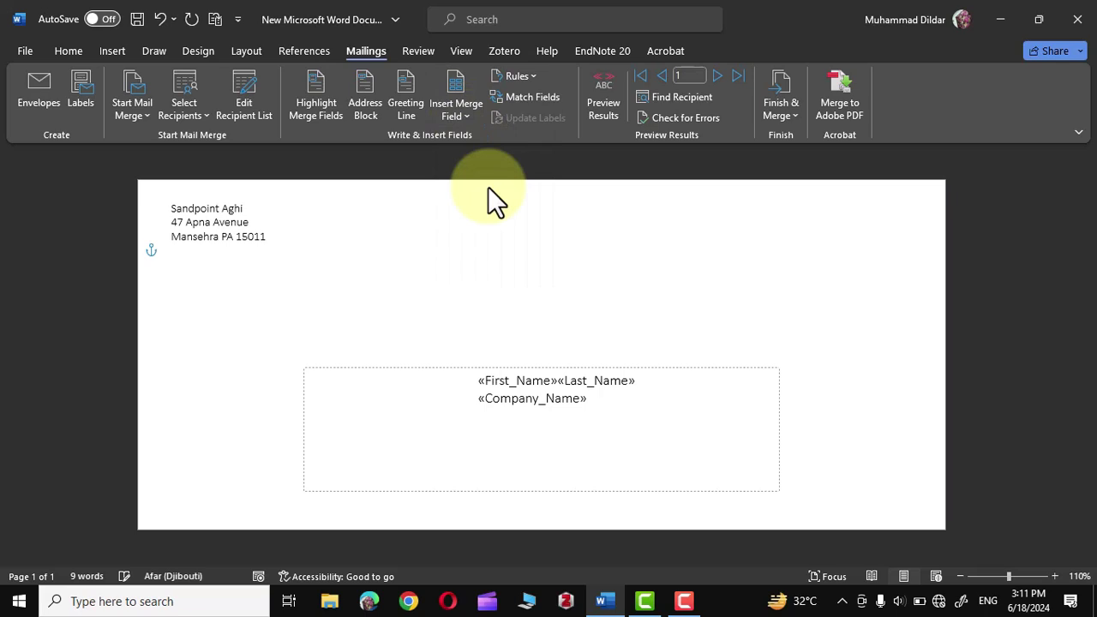
Add the Business_Address and City merge fields, each starting a new line
{"action": "key", "text": "Return"}
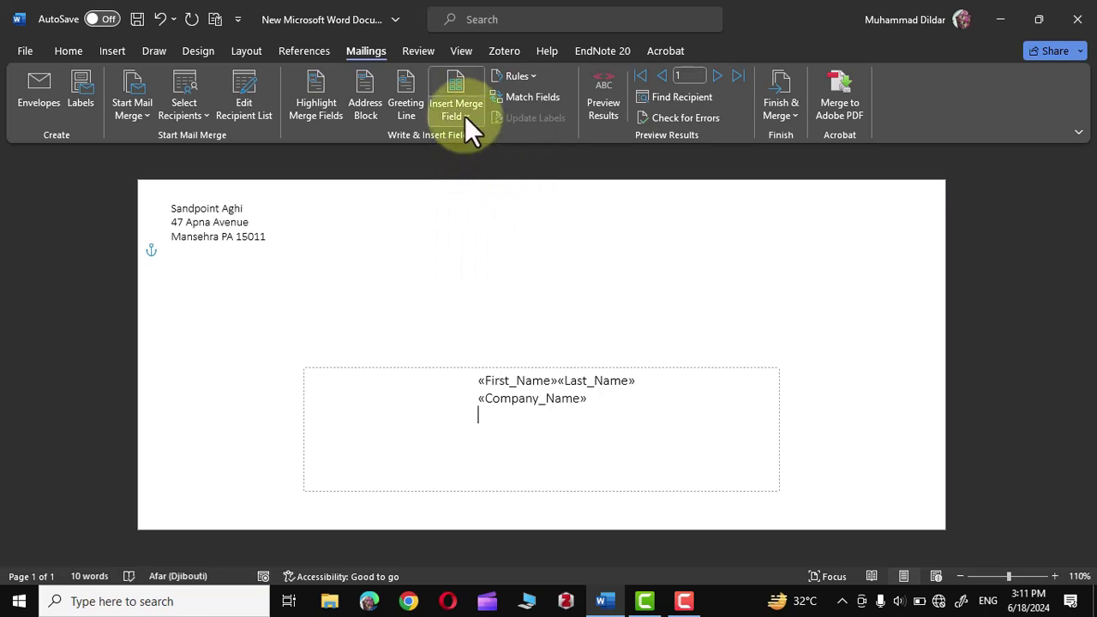
{"action": "left_click", "coordinate": [463, 113]}
{"action": "left_click", "coordinate": [484, 208]}
{"action": "key", "text": "Return"}
{"action": "left_click", "coordinate": [468, 112]}
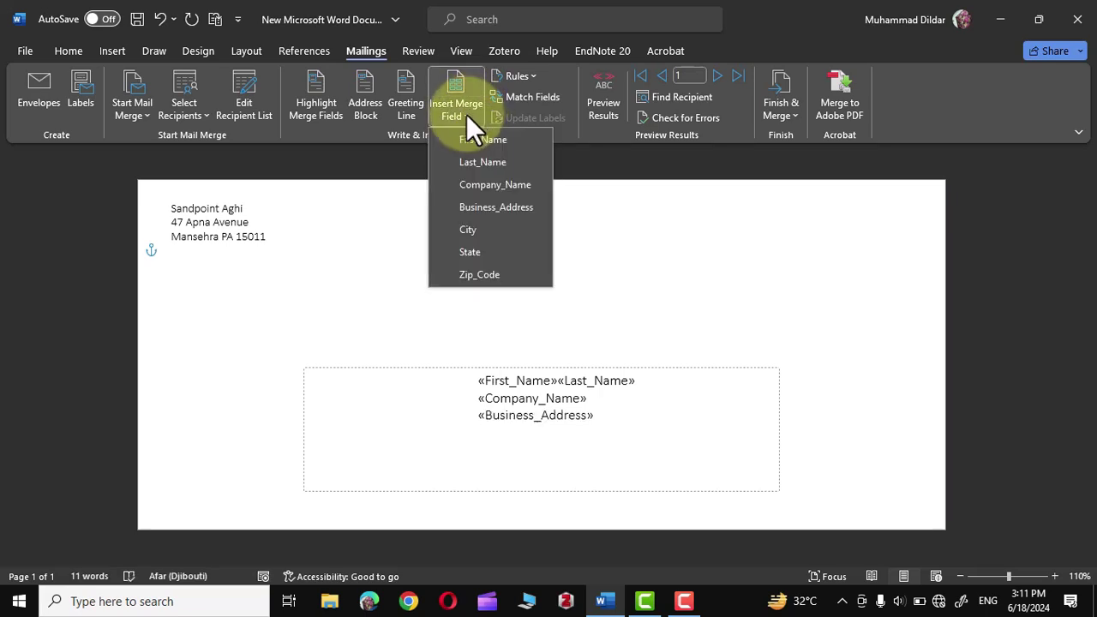
{"action": "left_click", "coordinate": [471, 233]}
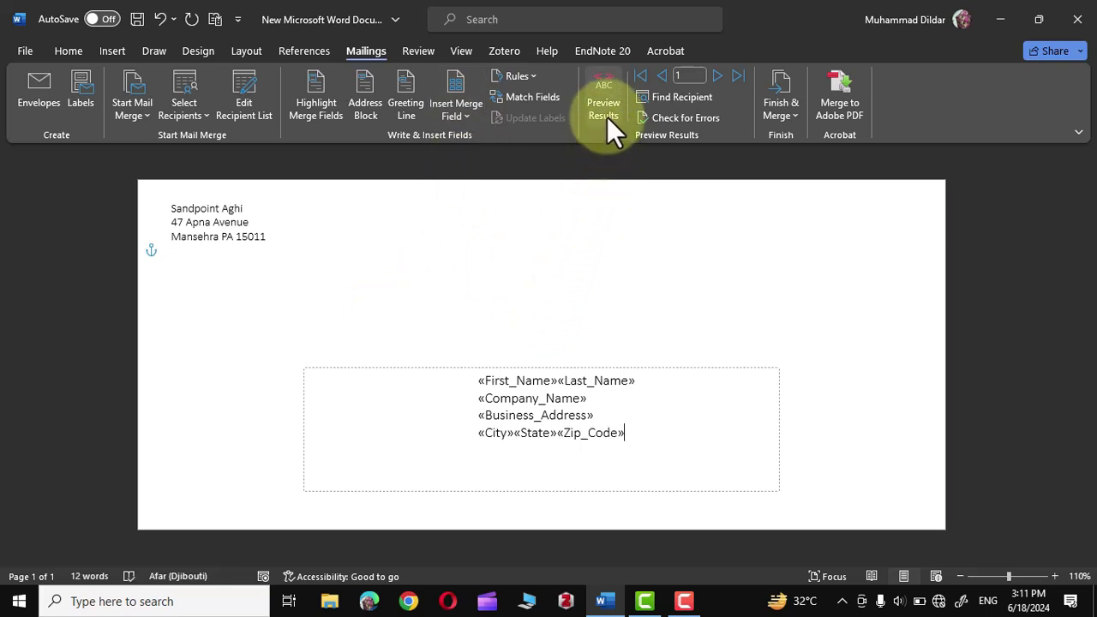
Preview the actual recipient addresses and step through records 1 to 6, ending at LexCorp
{"action": "left_click", "coordinate": [604, 94]}
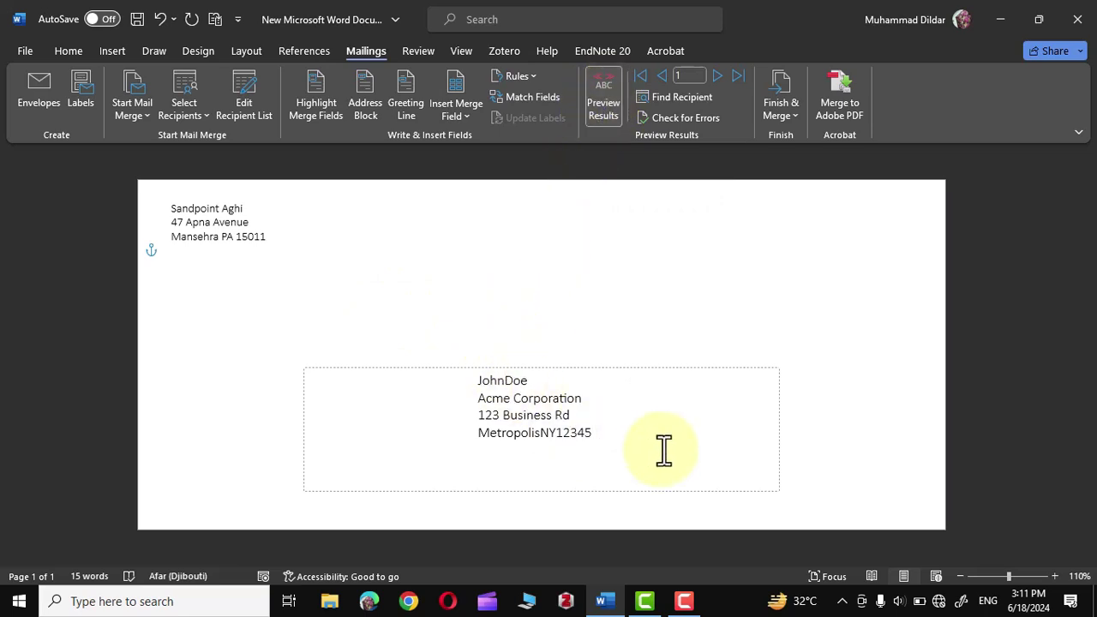
{"action": "left_click", "coordinate": [717, 75]}
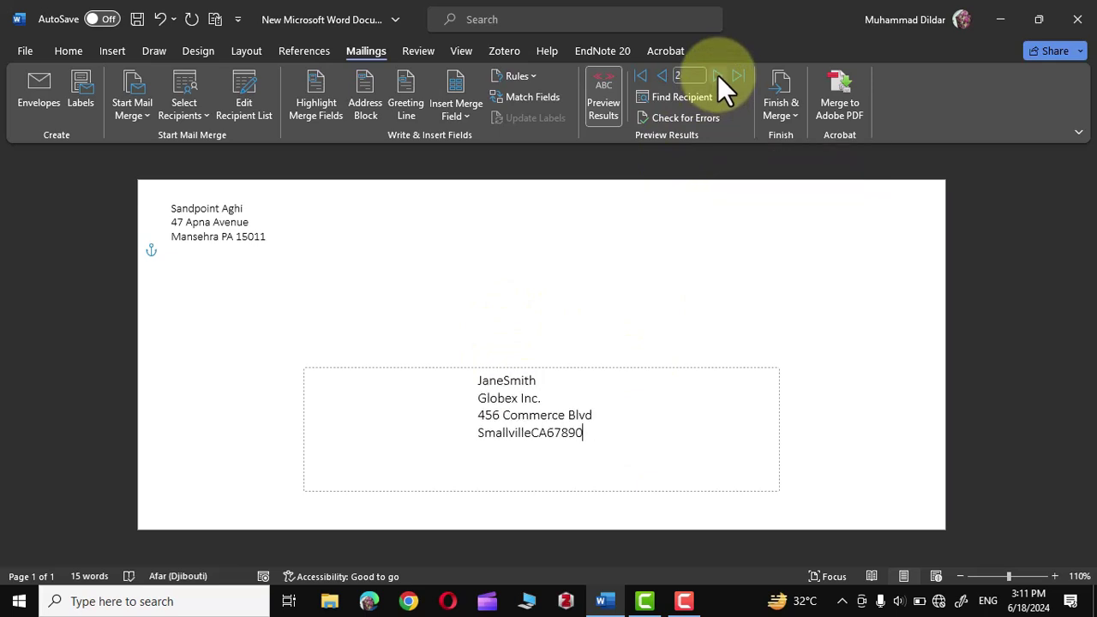
{"action": "left_click", "coordinate": [718, 75]}
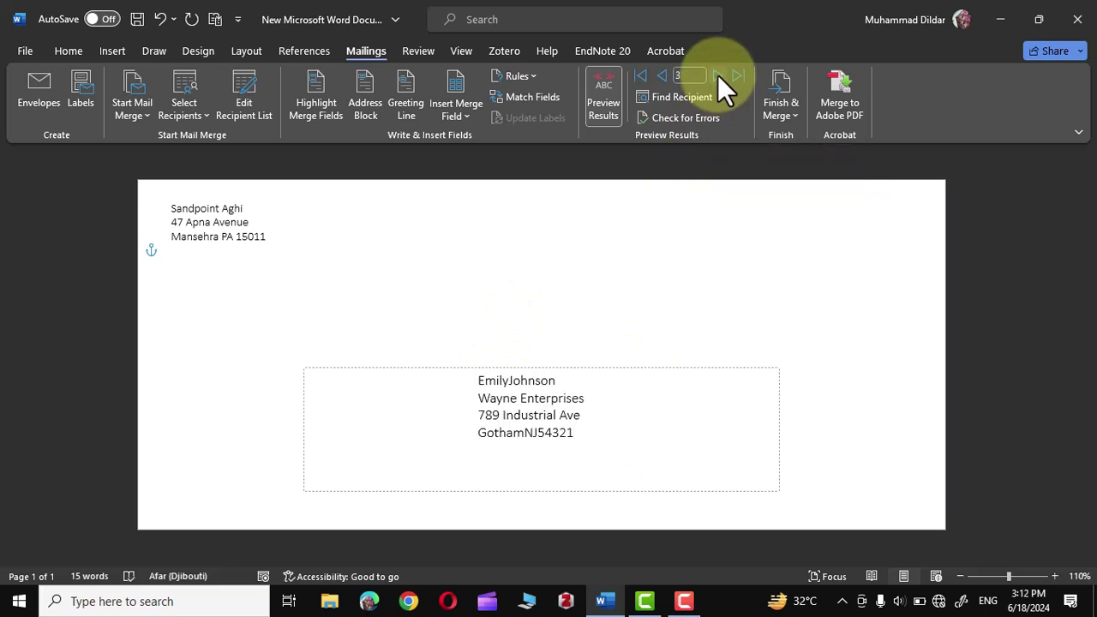
{"action": "left_click", "coordinate": [717, 76]}
{"action": "left_click", "coordinate": [717, 75]}
{"action": "left_click", "coordinate": [717, 75]}
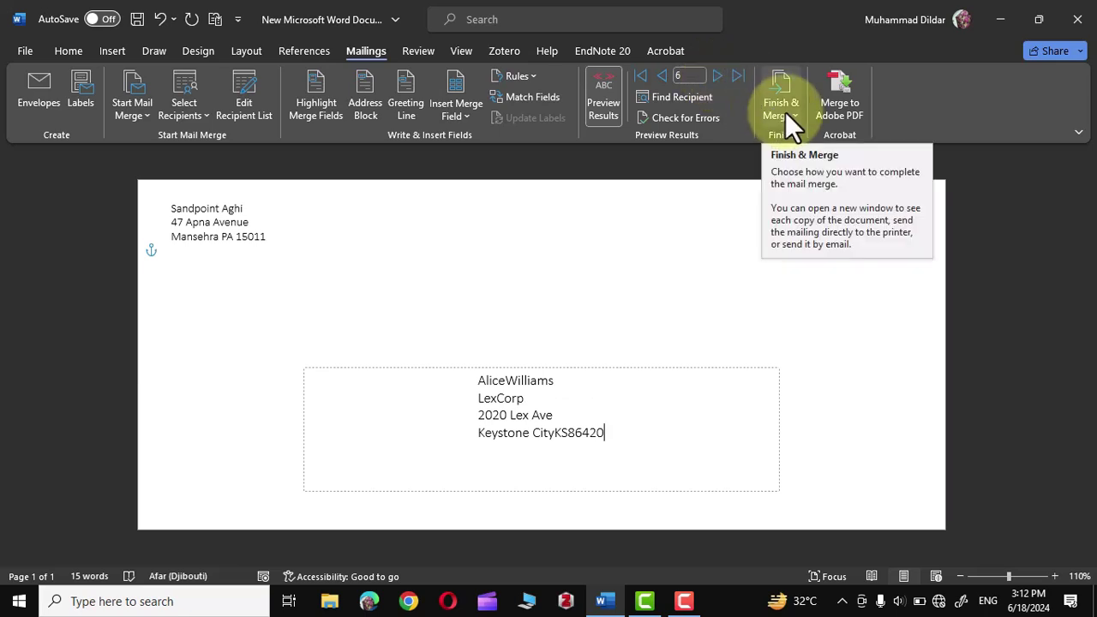
Return to record 1 and insert the pink and black TT initials logo from this computer
{"action": "left_click", "coordinate": [642, 74]}
{"action": "left_click", "coordinate": [543, 379]}
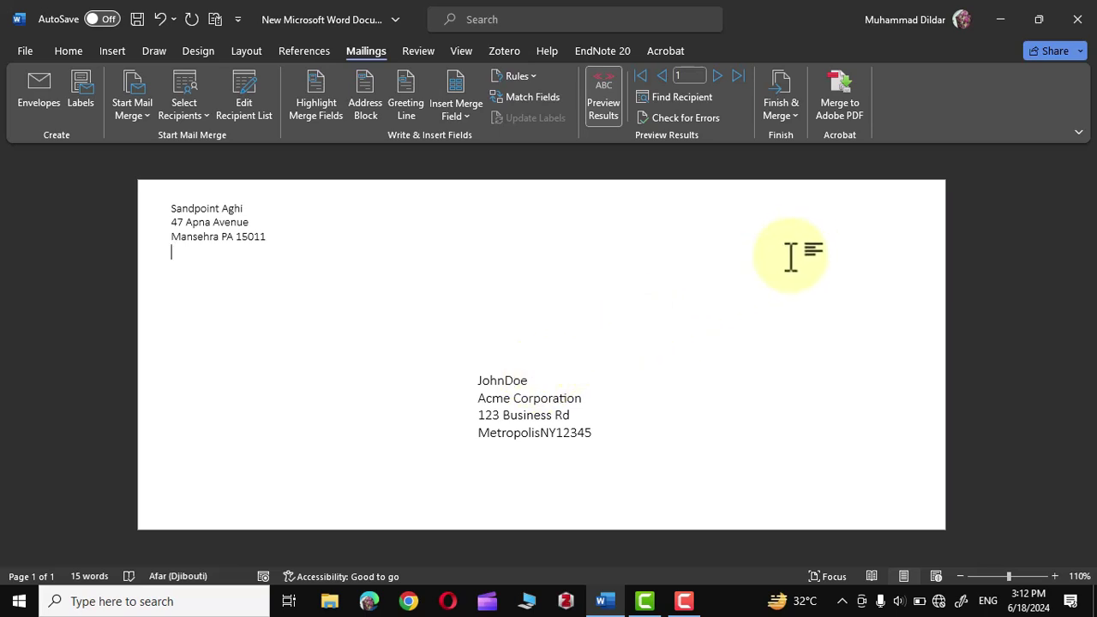
{"action": "left_click", "coordinate": [76, 51]}
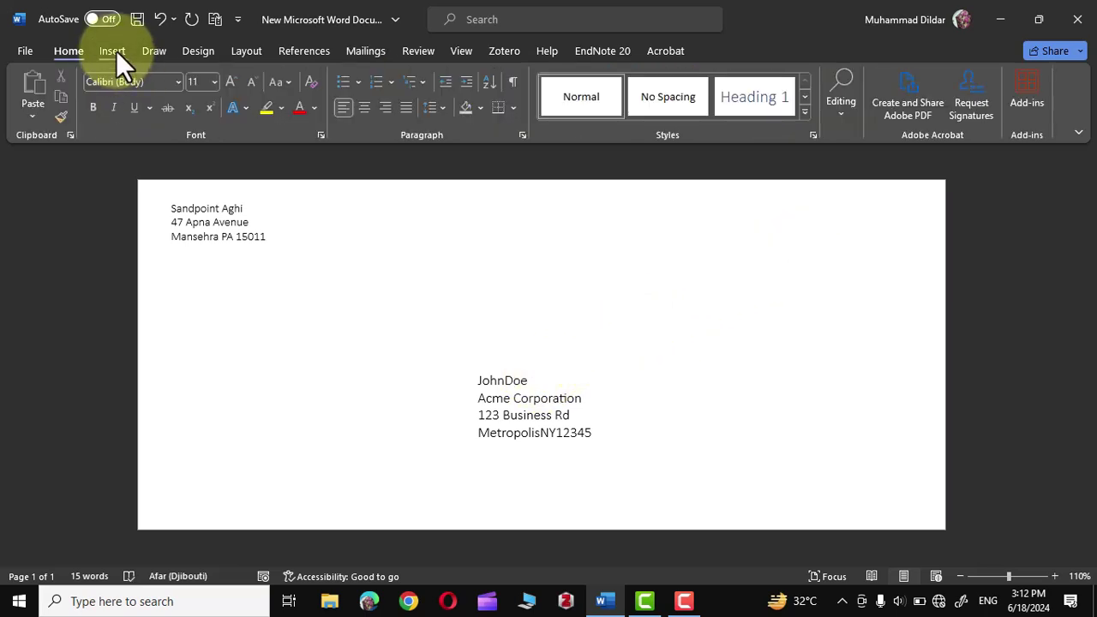
{"action": "left_click", "coordinate": [114, 51]}
{"action": "left_click", "coordinate": [174, 105]}
{"action": "left_click", "coordinate": [210, 161]}
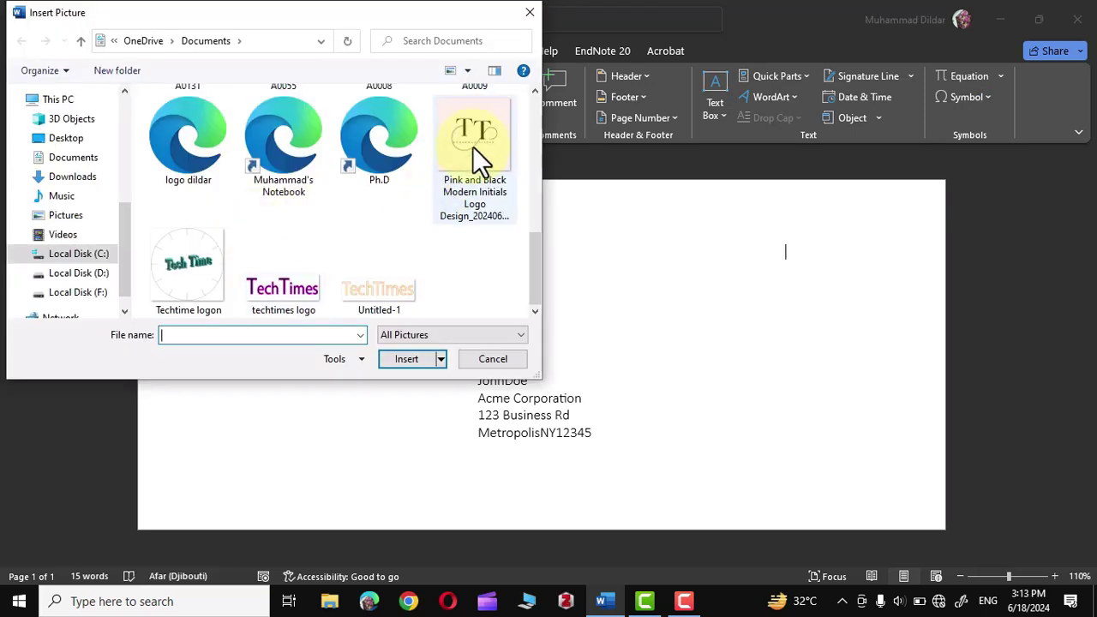
{"action": "left_click", "coordinate": [473, 140]}
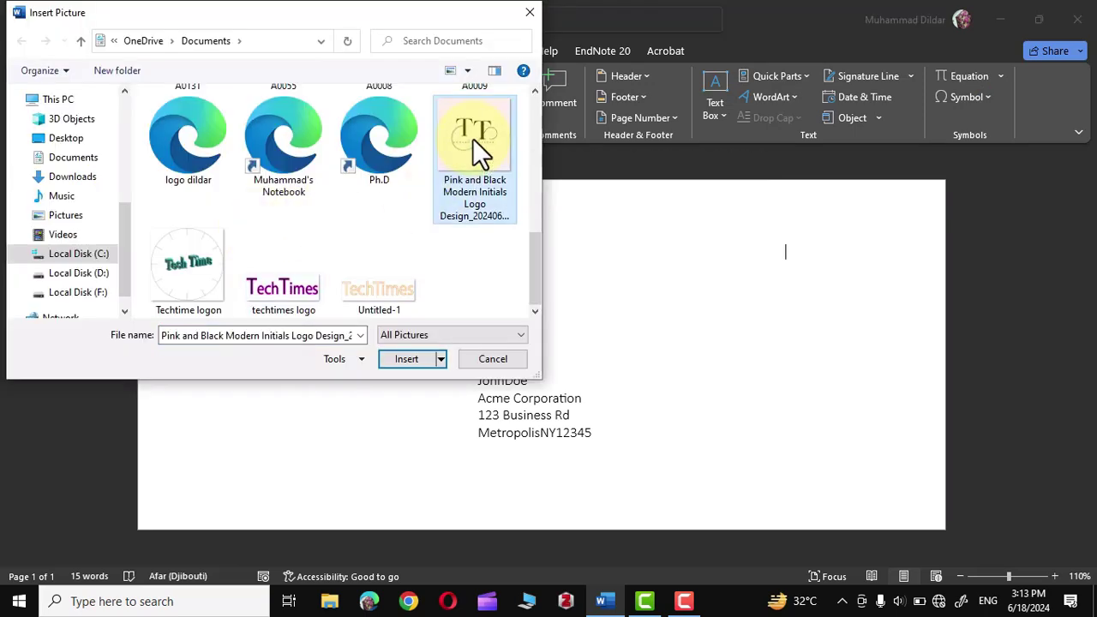
{"action": "left_click", "coordinate": [406, 358]}
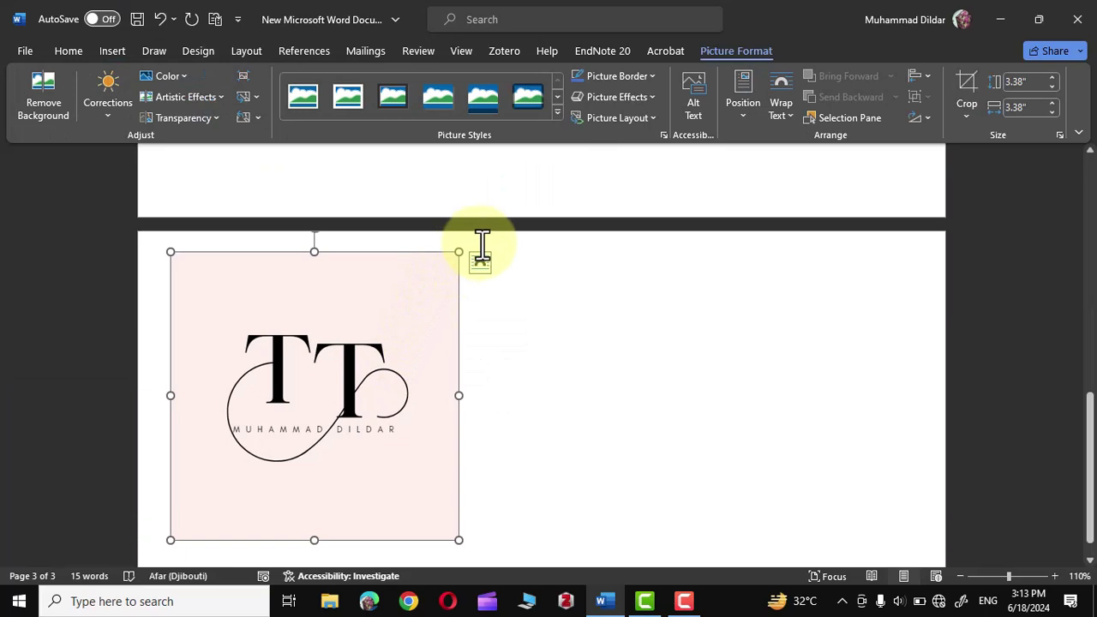
Set the logo to In Front of Text, shrink it to 1.29 inches and place it top-right
{"action": "left_click", "coordinate": [790, 110]}
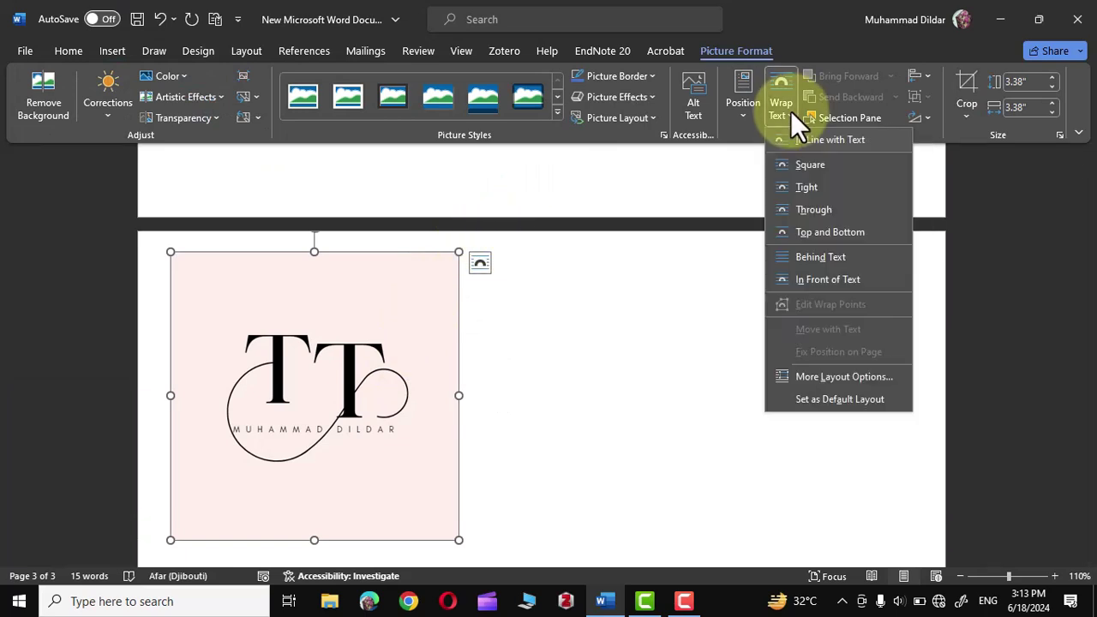
{"action": "left_click", "coordinate": [806, 278]}
{"action": "left_click_drag", "start_coordinate": [458, 360], "coordinate": [861, 328]}
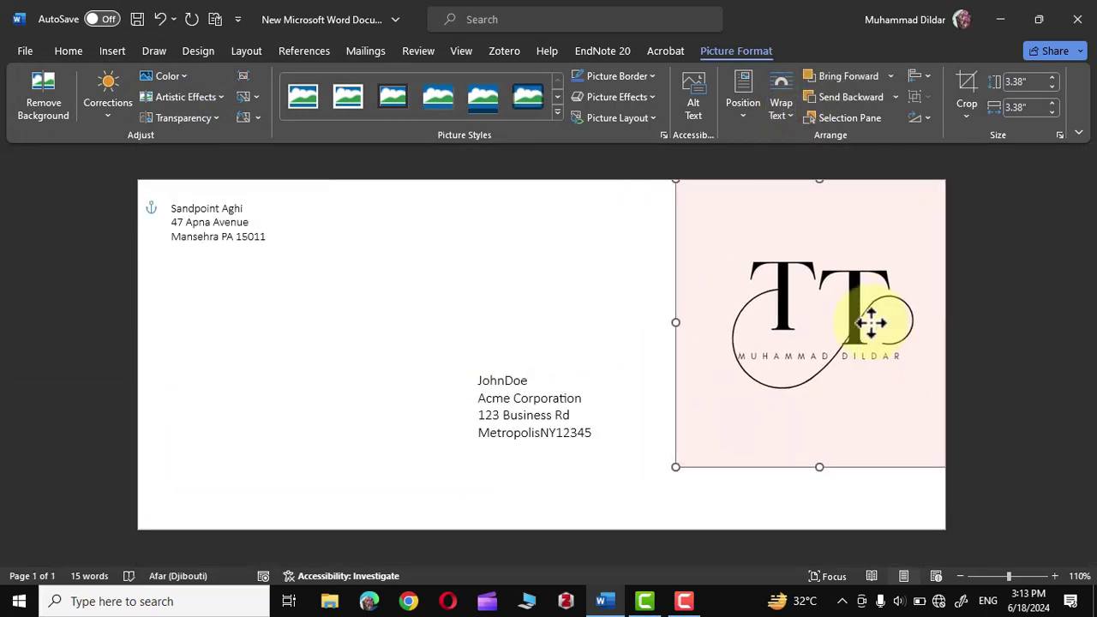
{"action": "left_click_drag", "start_coordinate": [885, 200], "coordinate": [698, 383]}
{"action": "left_click_drag", "start_coordinate": [648, 429], "coordinate": [840, 245]}
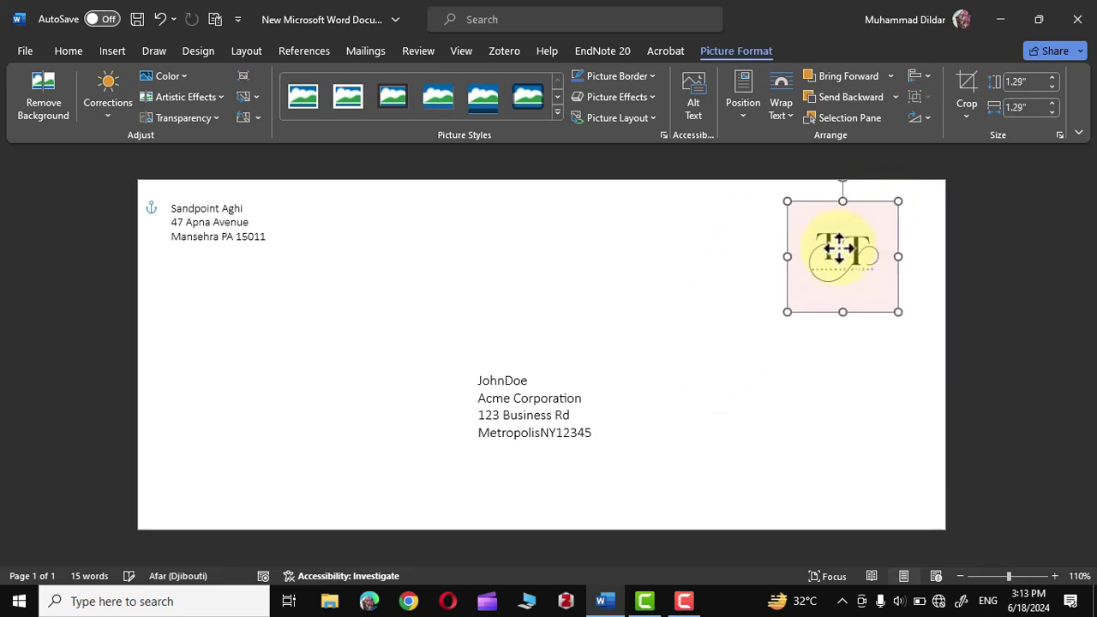
{"action": "left_click", "coordinate": [672, 268]}
{"action": "left_click", "coordinate": [113, 51]}
{"action": "left_click", "coordinate": [841, 257]}
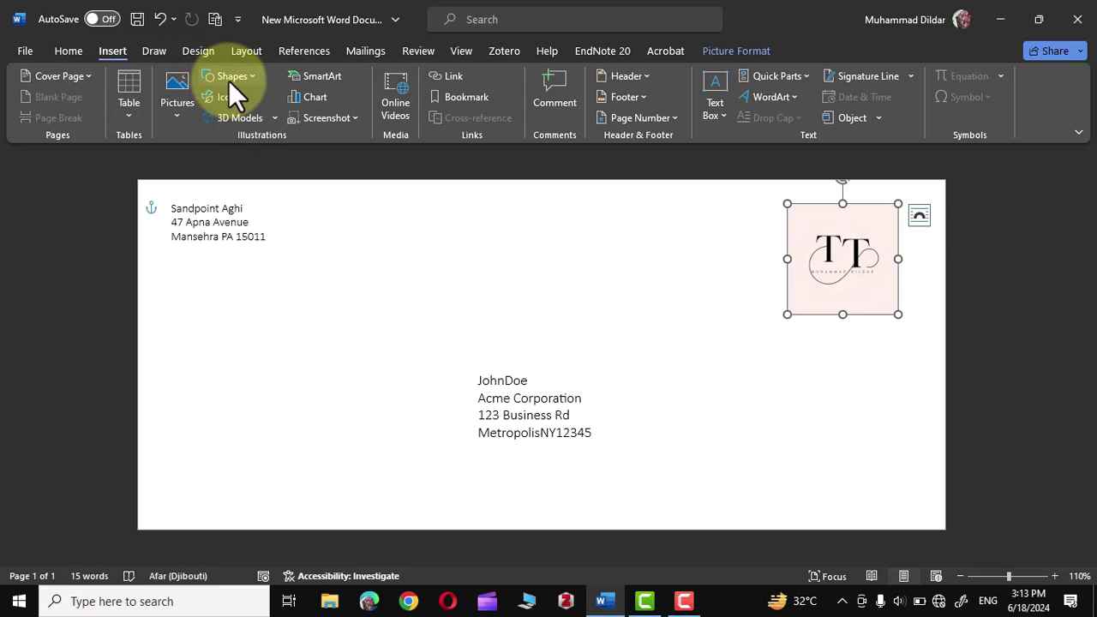
{"action": "left_click", "coordinate": [759, 395]}
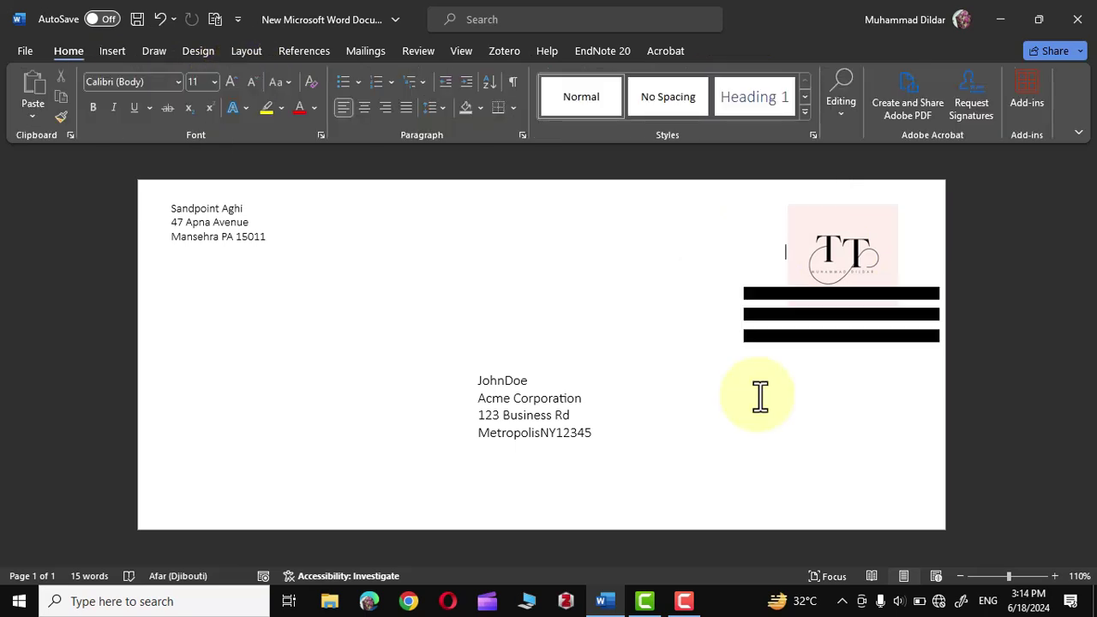
Open the Merge to New Document dialog via Finish & Merge > Edit Individual Documents
{"action": "left_click", "coordinate": [369, 50]}
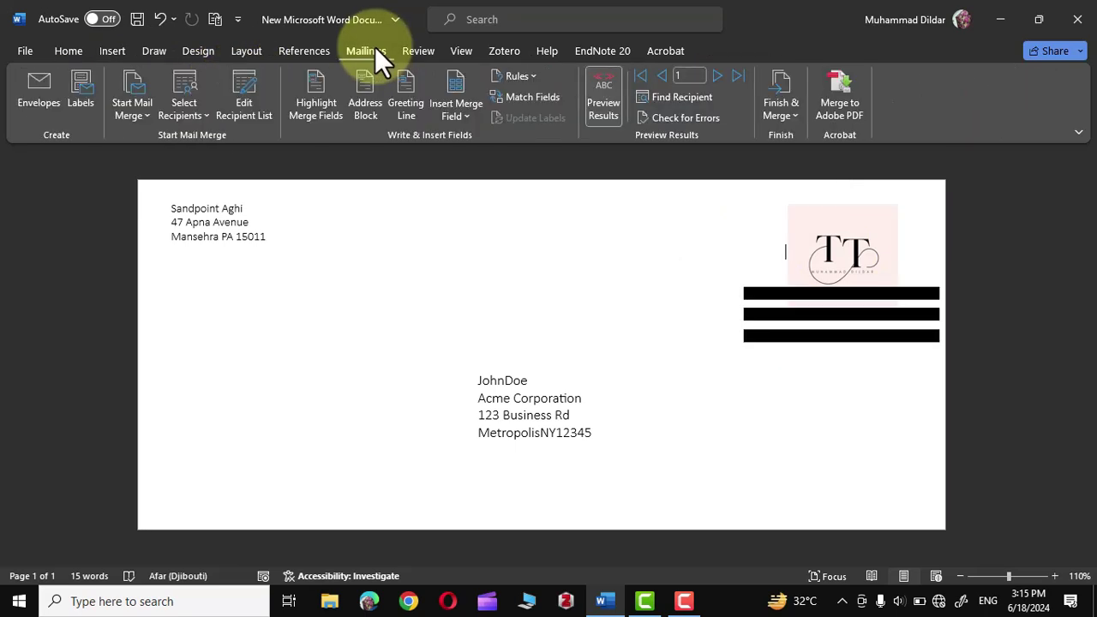
{"action": "left_click", "coordinate": [792, 111]}
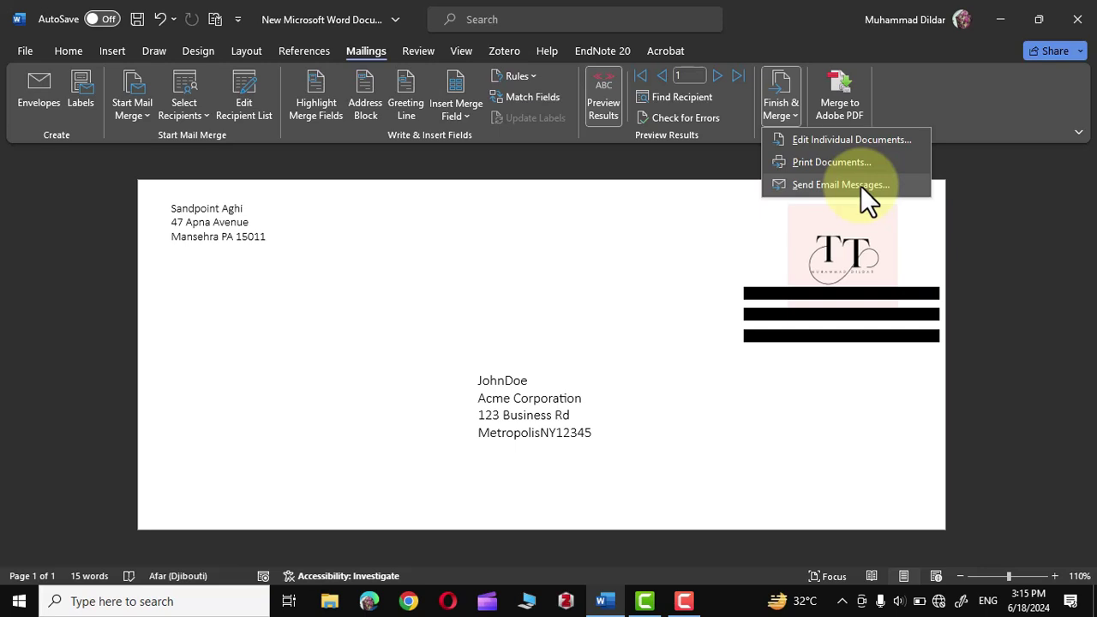
{"action": "left_click", "coordinate": [846, 139]}
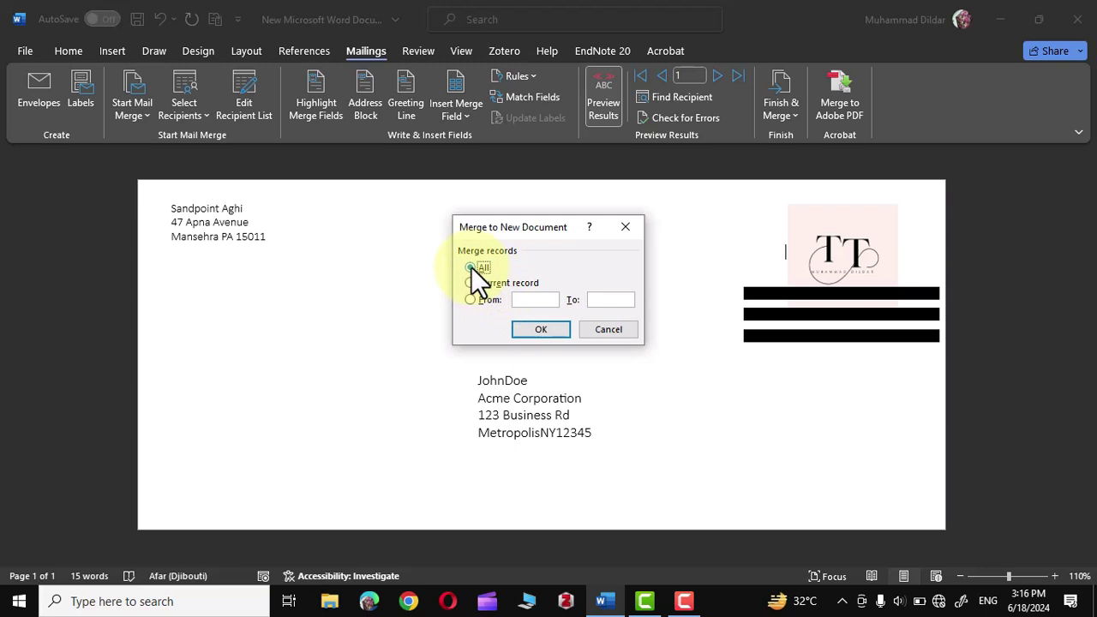
Cancel the new-document merge and start a print merge of only the current record
{"action": "left_click", "coordinate": [608, 330]}
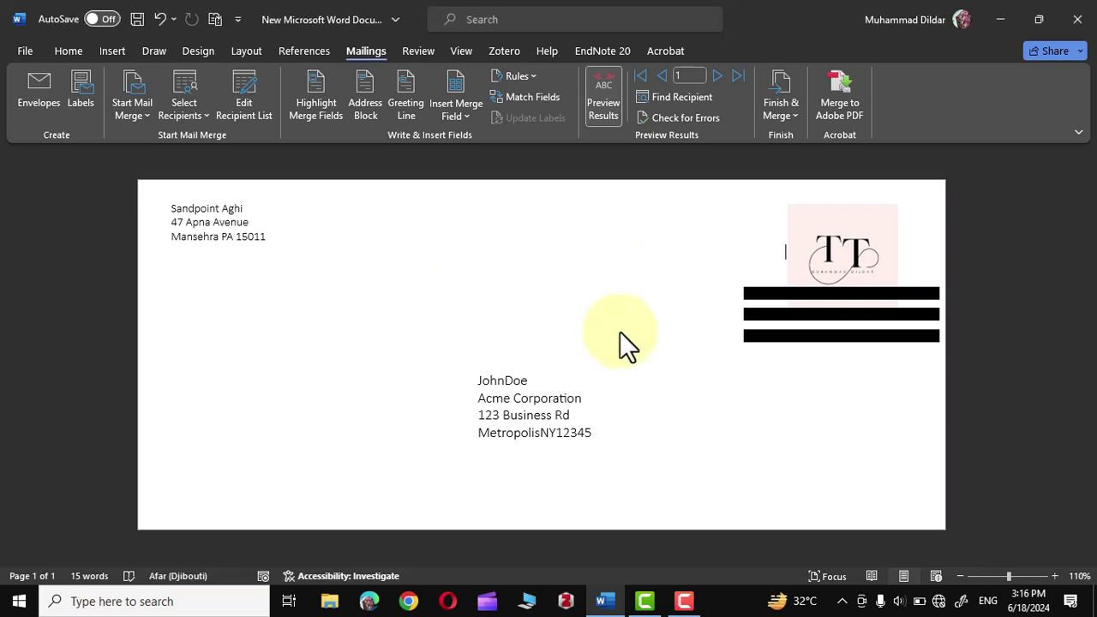
{"action": "left_click", "coordinate": [792, 117]}
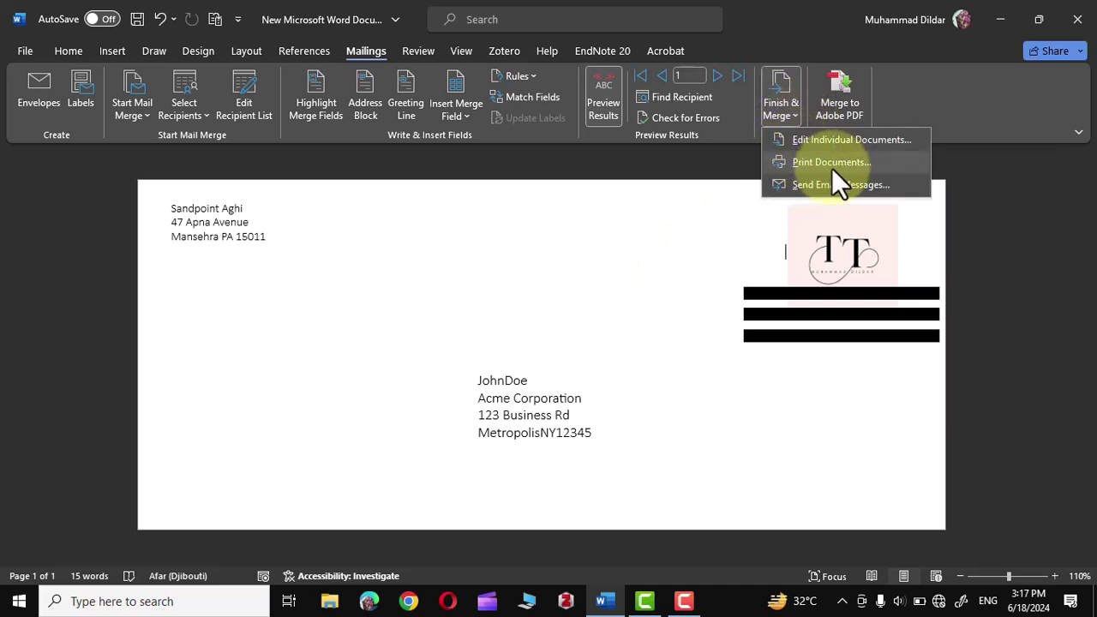
{"action": "left_click", "coordinate": [830, 166]}
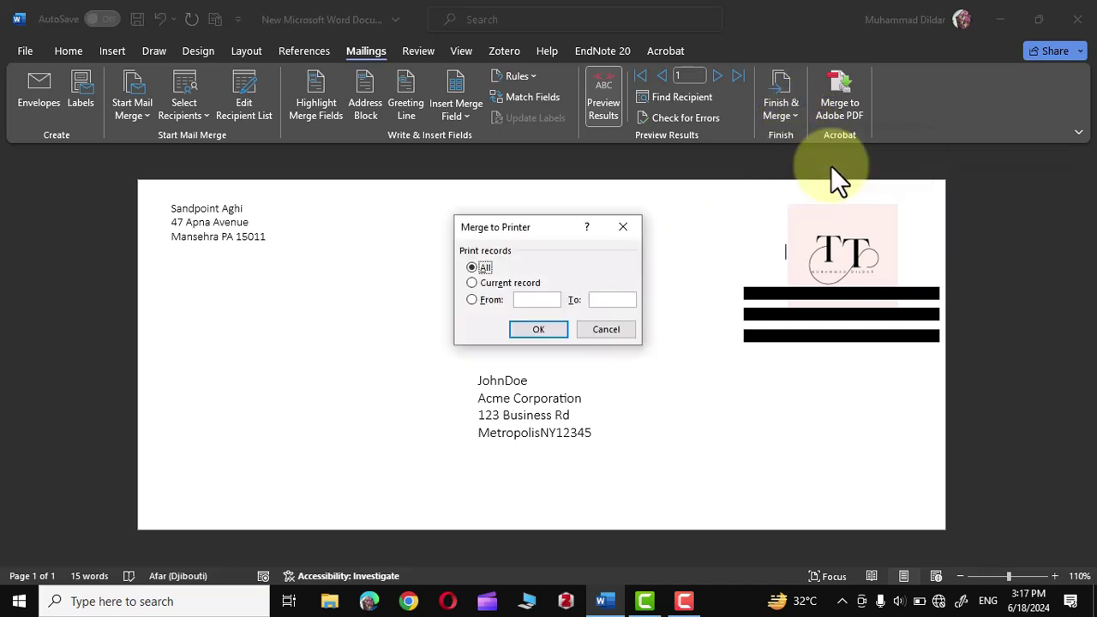
{"action": "left_click", "coordinate": [514, 283]}
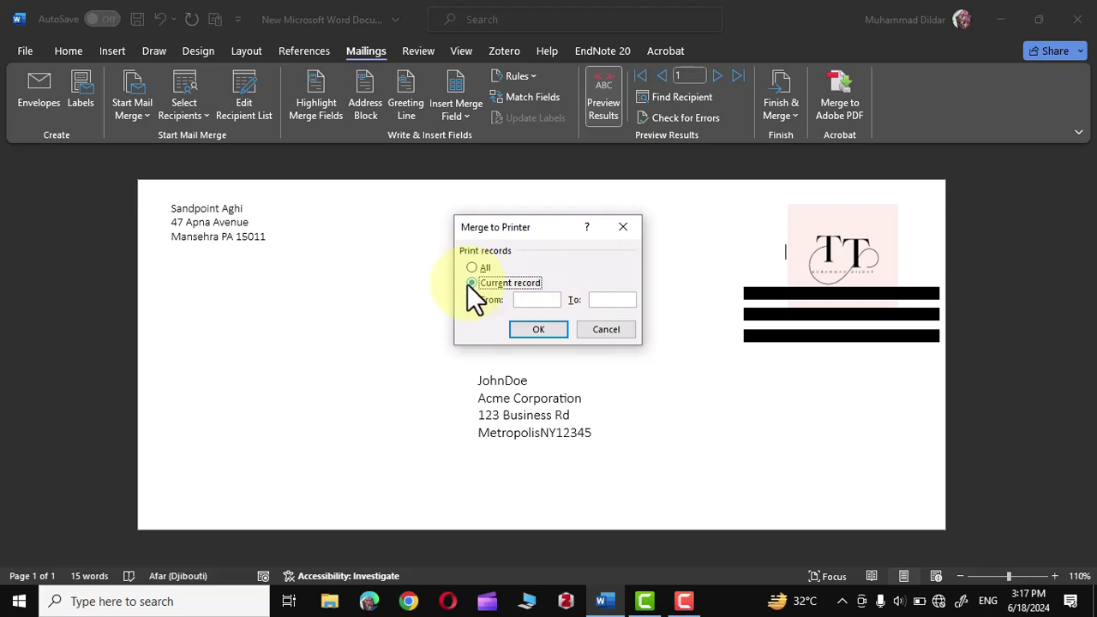
{"action": "left_click", "coordinate": [544, 328]}
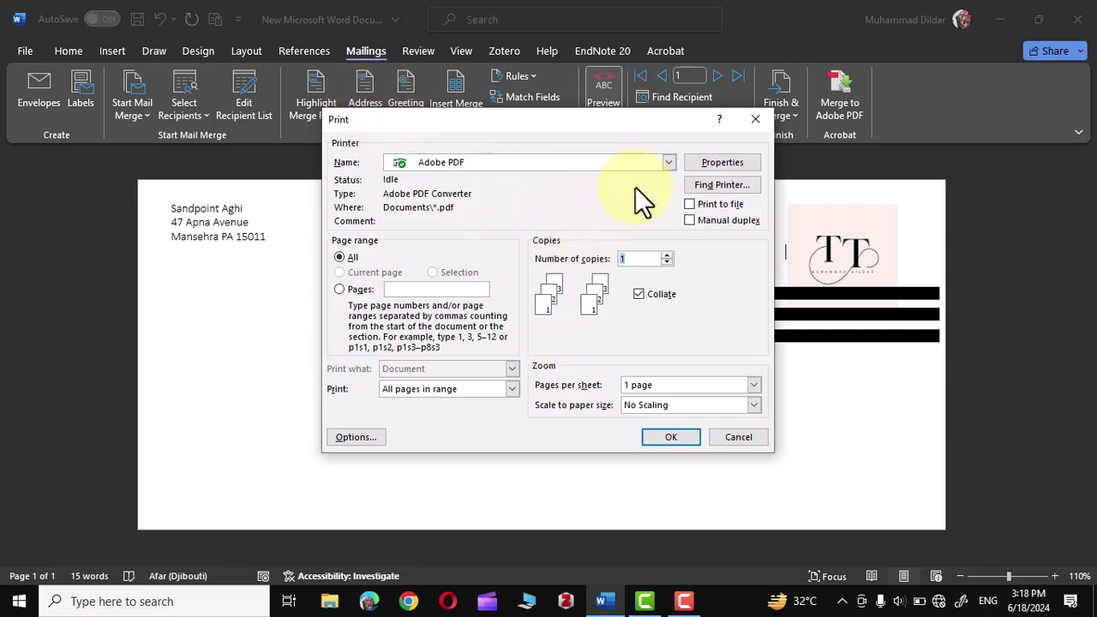
Keep Adobe PDF as the printer, inspect its properties, then close the print settings
{"action": "left_click", "coordinate": [668, 164]}
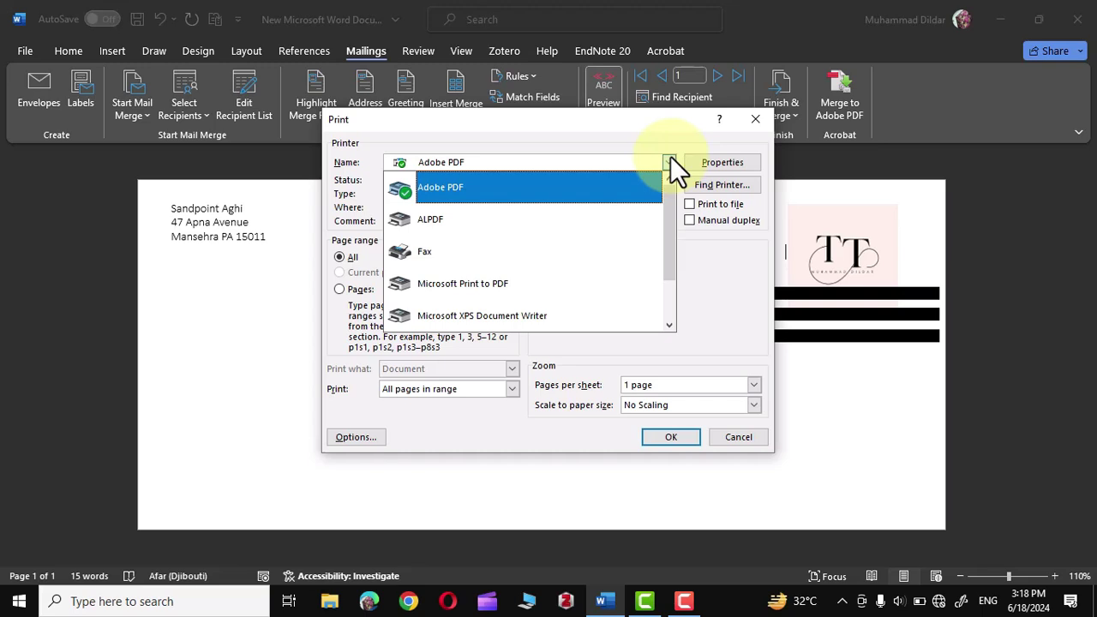
{"action": "left_click", "coordinate": [670, 159]}
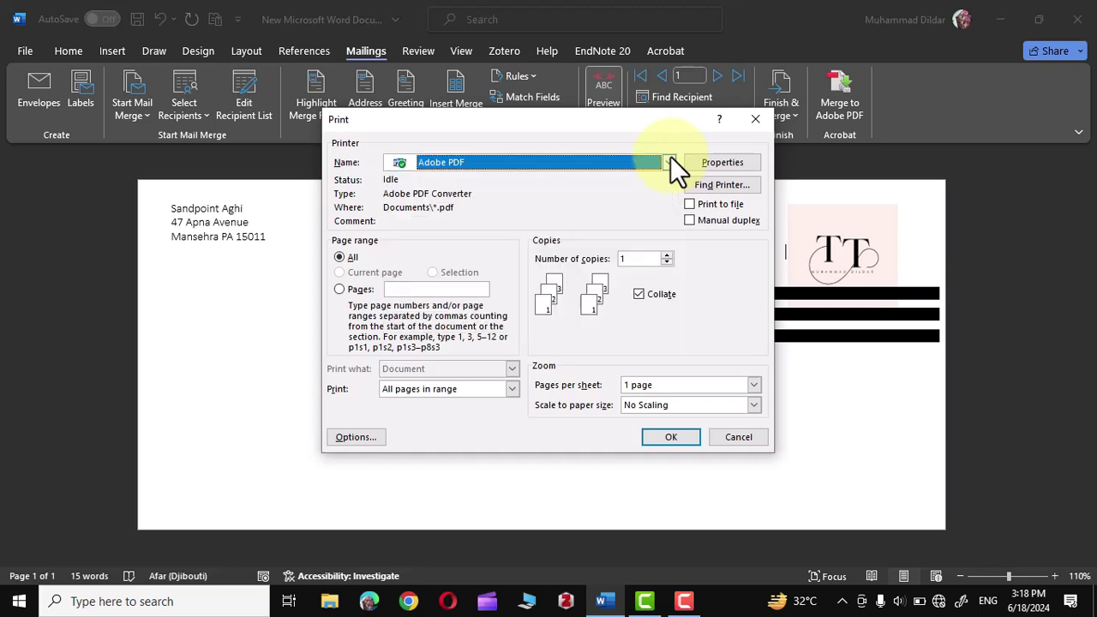
{"action": "left_click", "coordinate": [709, 163]}
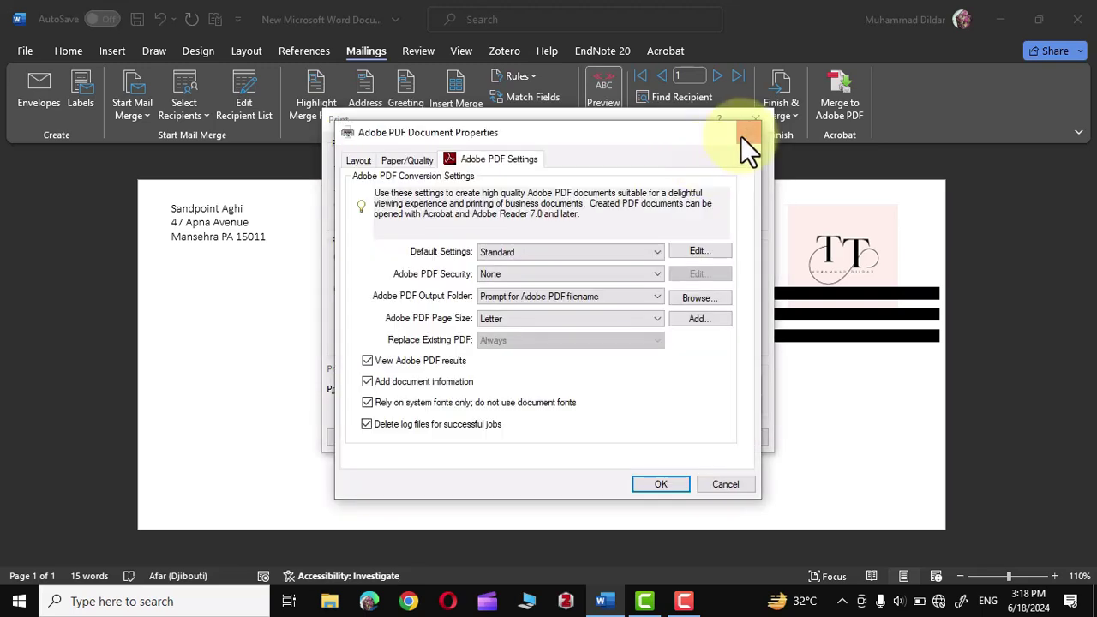
{"action": "left_click", "coordinate": [745, 134]}
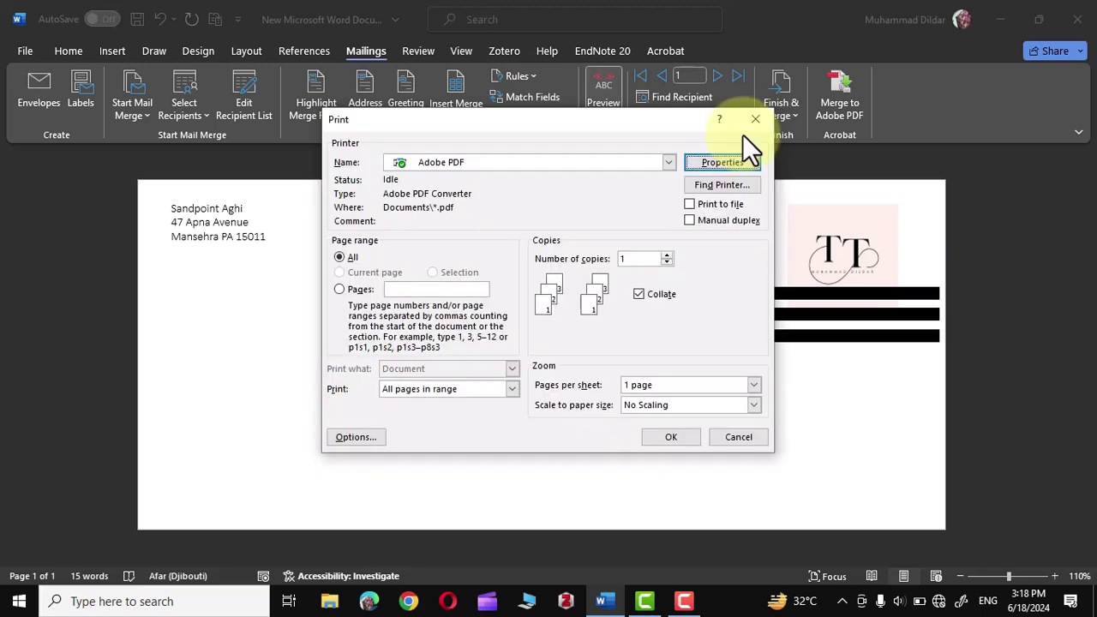
{"action": "left_click", "coordinate": [671, 436]}
Reopen the print-merge options with All records selected
{"action": "left_click", "coordinate": [791, 114]}
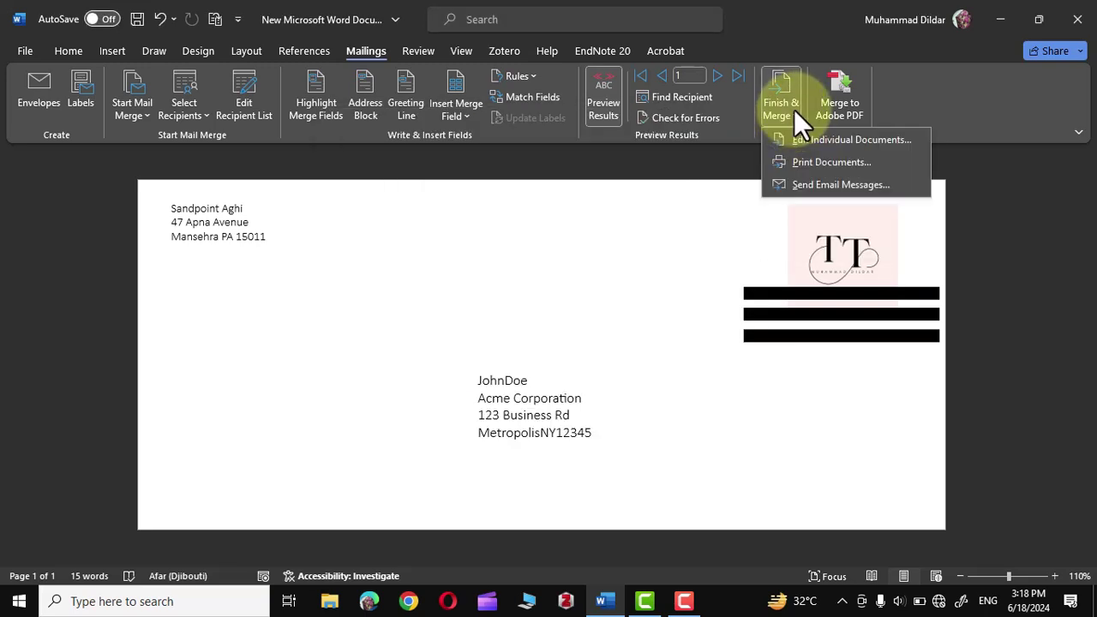
{"action": "left_click", "coordinate": [812, 163]}
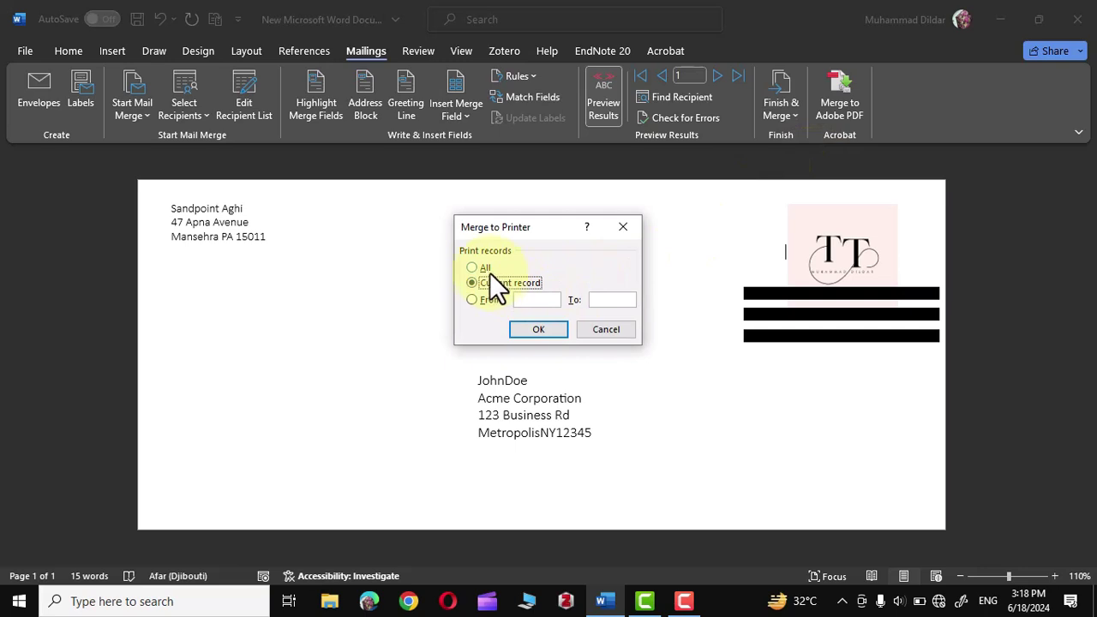
{"action": "left_click", "coordinate": [470, 267]}
Merge all records into the new Envelopes1 document and scroll through its six envelope pages
{"action": "left_click", "coordinate": [614, 329]}
{"action": "left_click", "coordinate": [790, 113]}
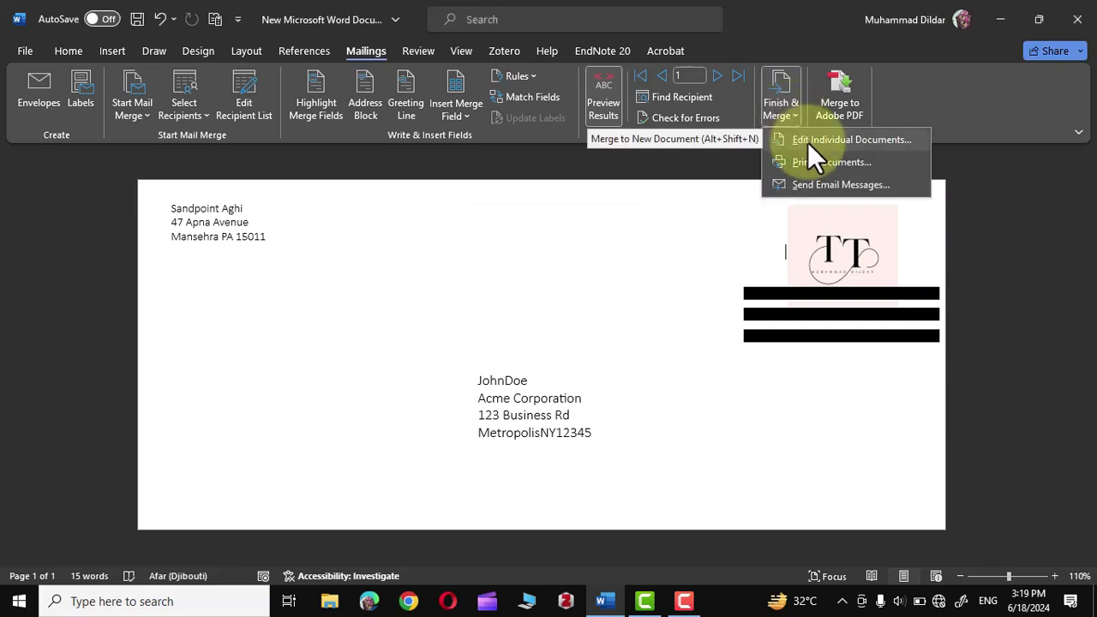
{"action": "left_click", "coordinate": [807, 143]}
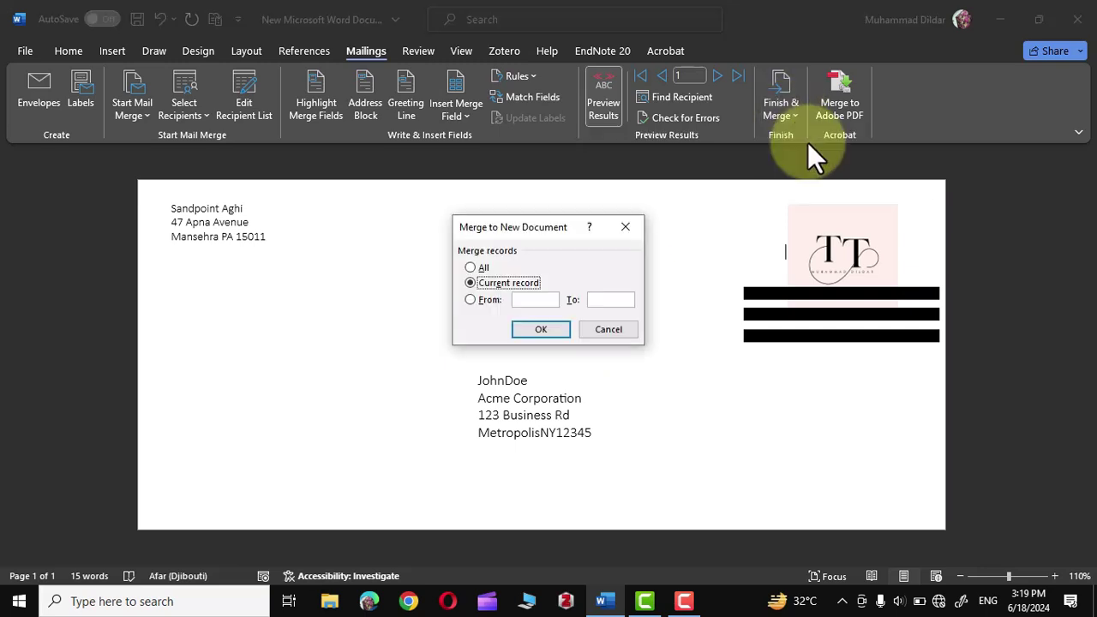
{"action": "left_click", "coordinate": [469, 268]}
{"action": "left_click", "coordinate": [544, 329]}
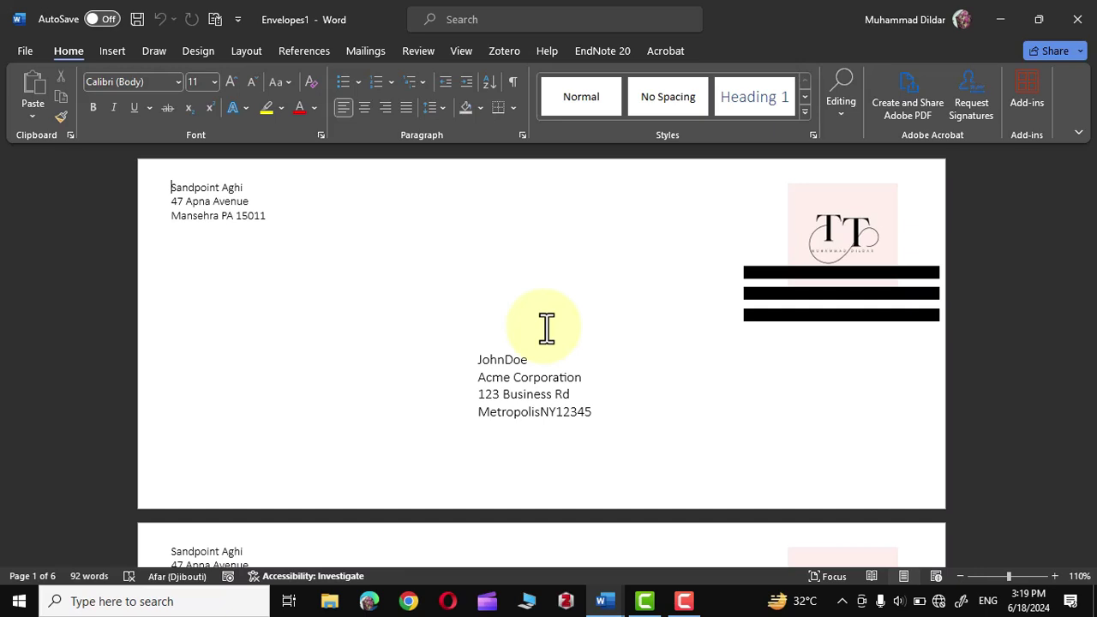
{"action": "scroll", "coordinate": [547, 325], "scroll_direction": "down", "scroll_amount": 5}
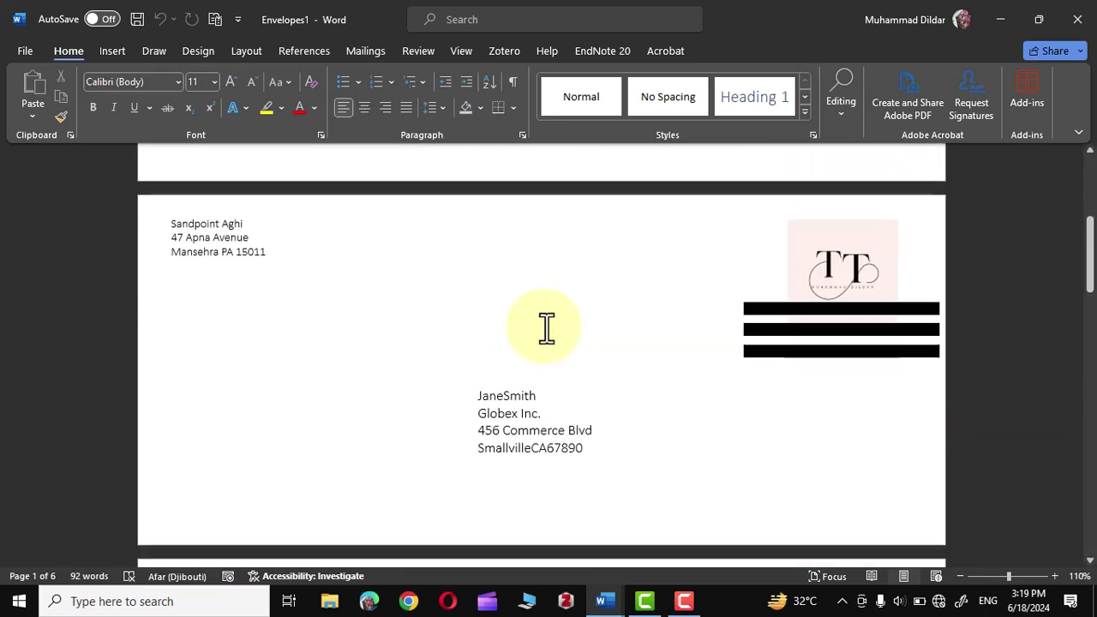
{"action": "scroll", "coordinate": [546, 325], "scroll_direction": "down", "scroll_amount": 10}
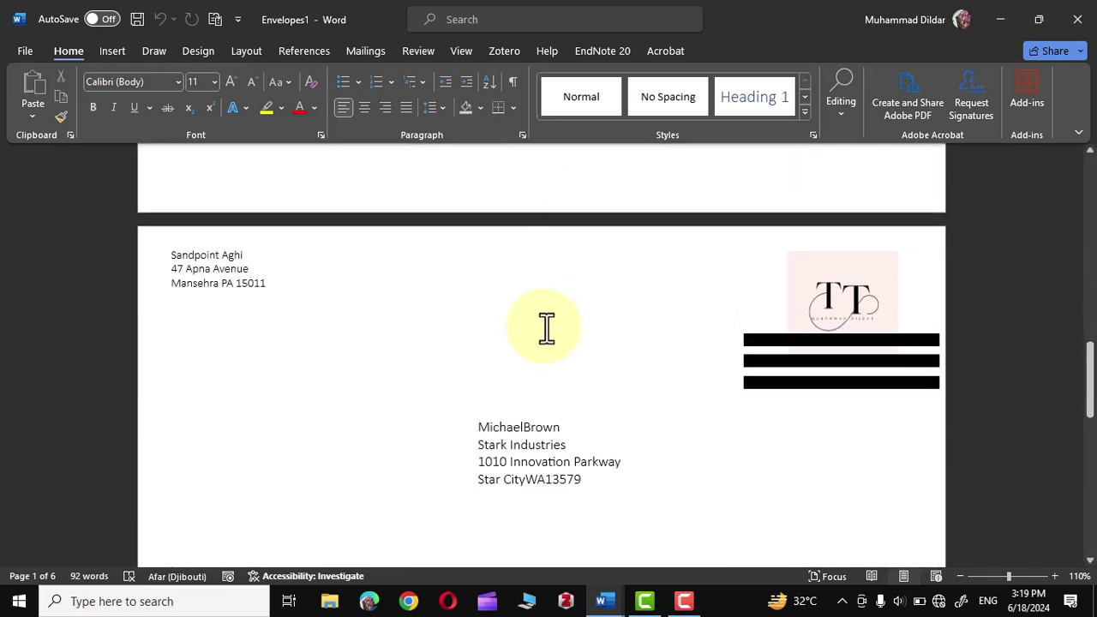
{"action": "scroll", "coordinate": [547, 325], "scroll_direction": "down", "scroll_amount": 4}
{"action": "scroll", "coordinate": [546, 325], "scroll_direction": "down", "scroll_amount": 5}
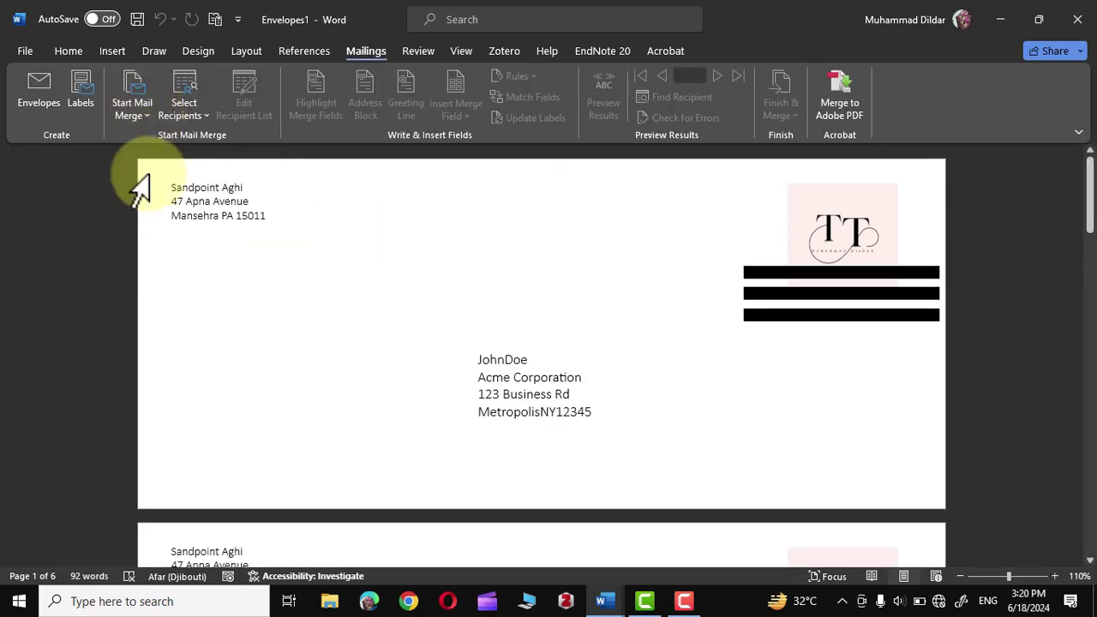
{"action": "left_click", "coordinate": [145, 113]}
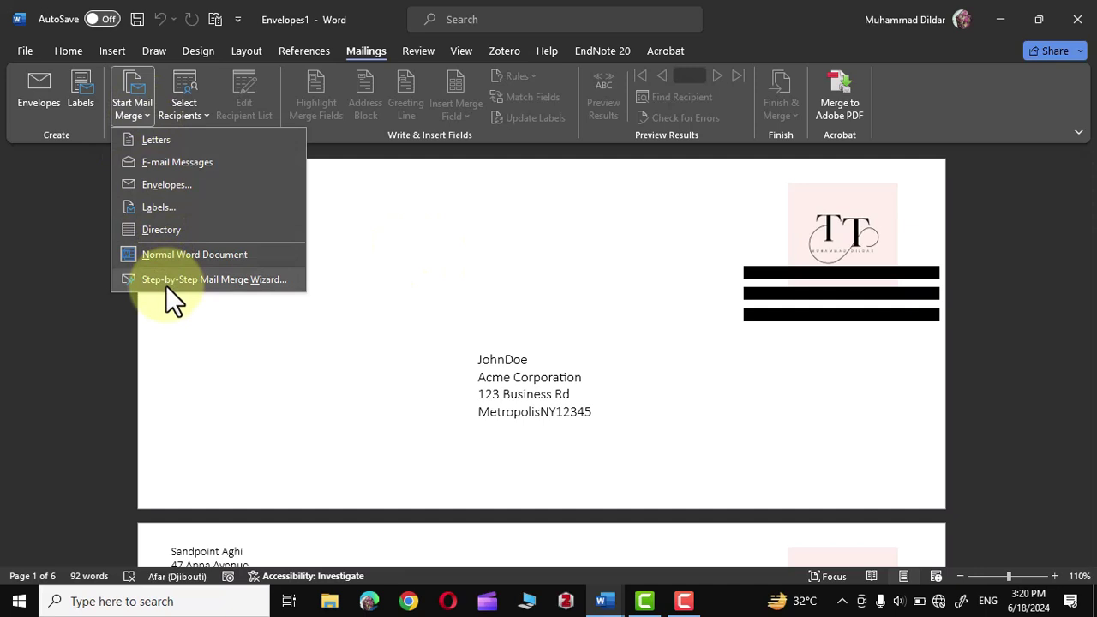
{"action": "left_click", "coordinate": [215, 281]}
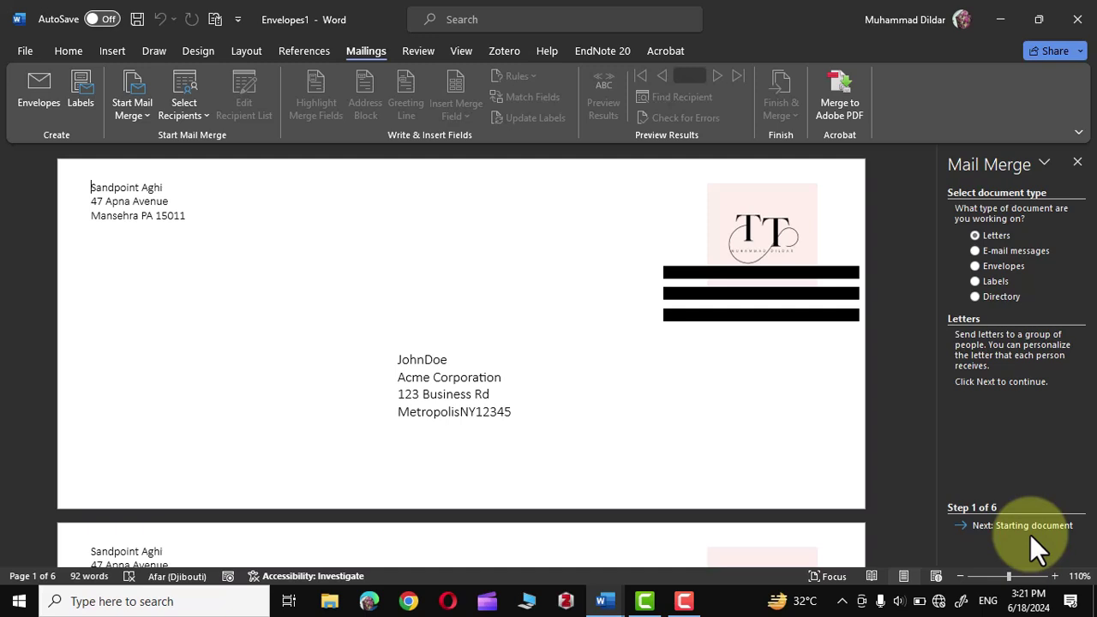
{"action": "left_click", "coordinate": [1077, 163]}
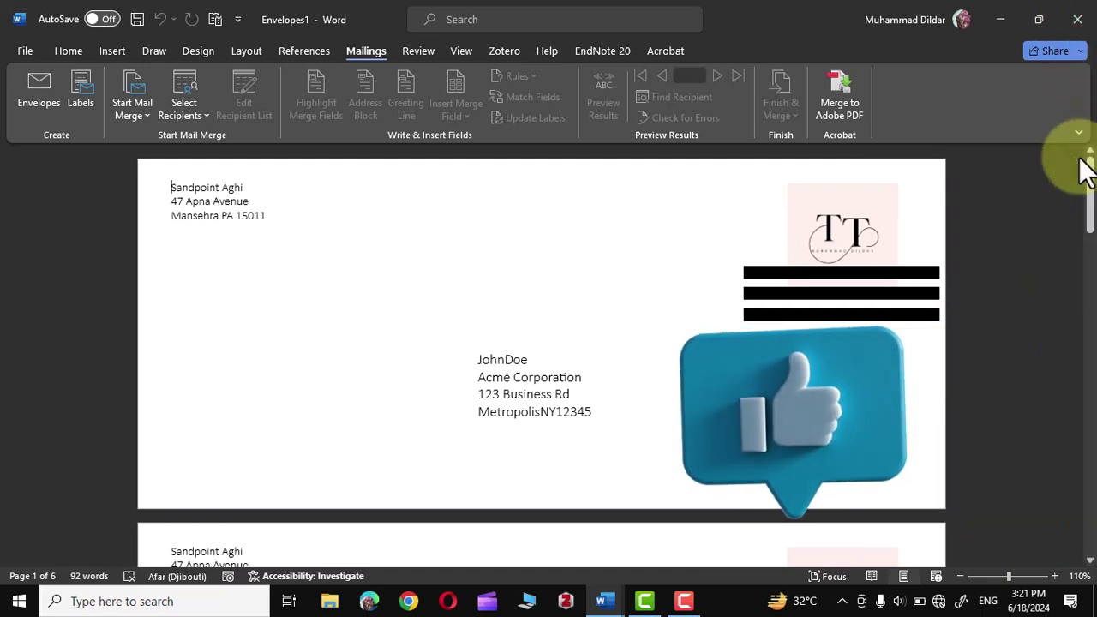